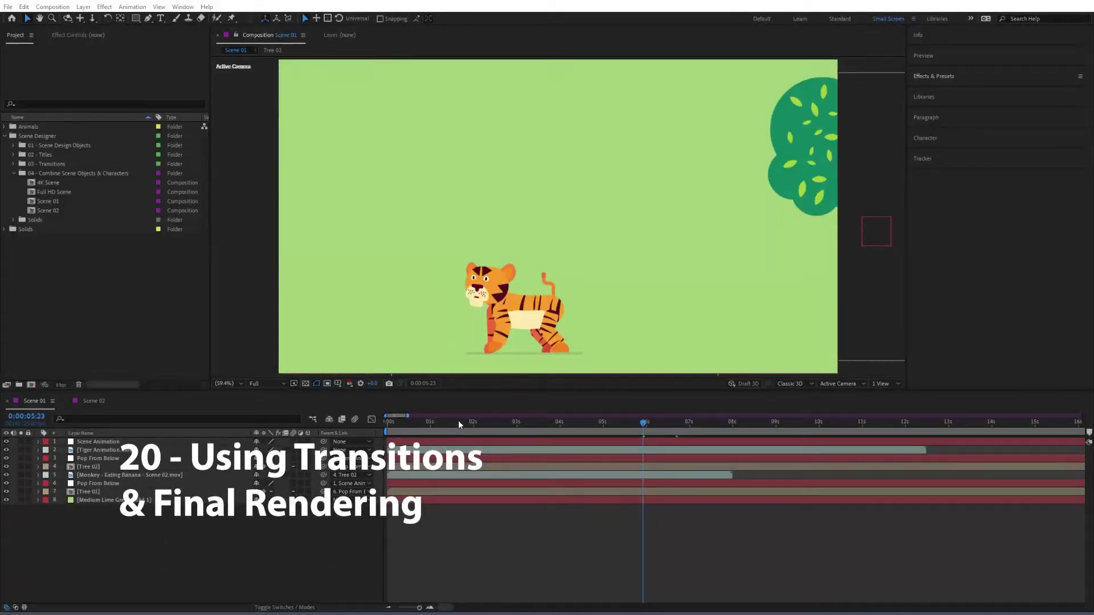
# Step: Preview the Scene 01 and Scene 02 animations, then build a new composition from Scene 01
pyautogui.click(429, 423)
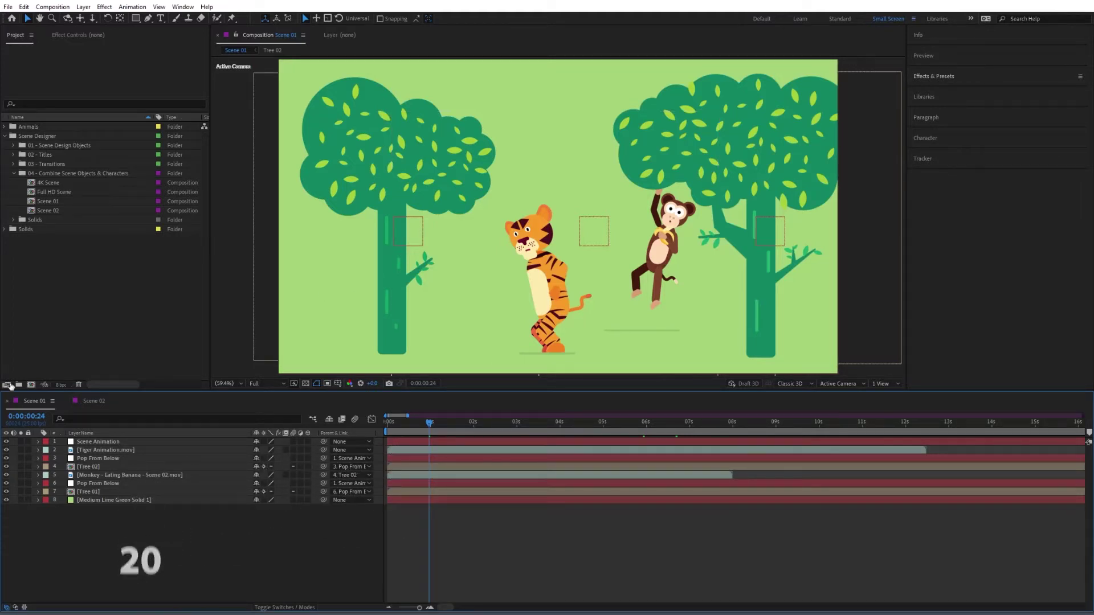
pyautogui.moveTo(401, 422); pyautogui.dragTo(579, 422)
pyautogui.click(93, 402)
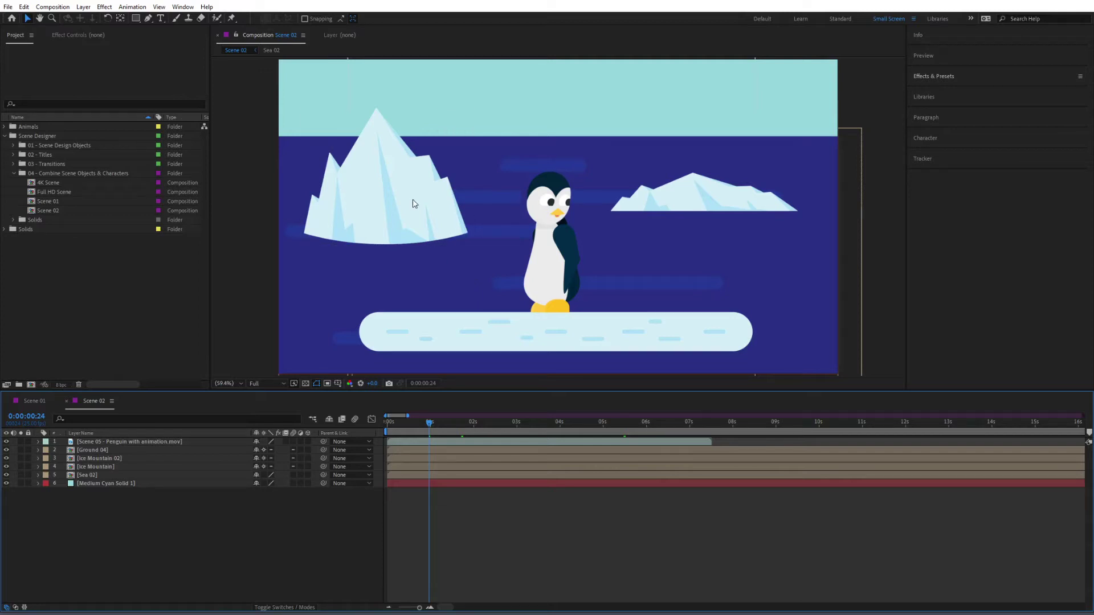
pyautogui.click(45, 403)
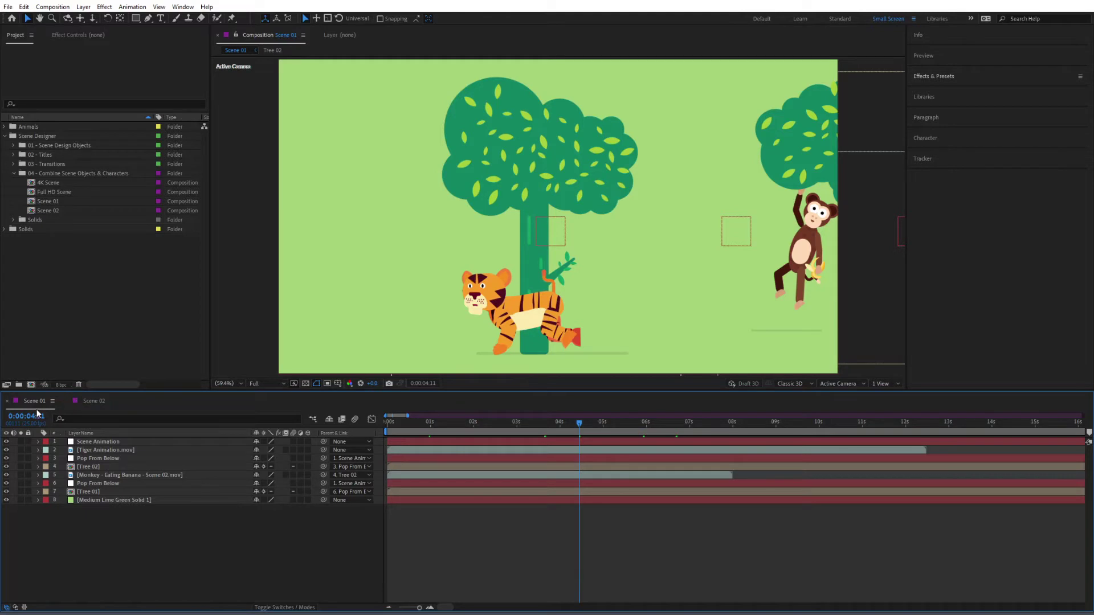
pyautogui.click(56, 201)
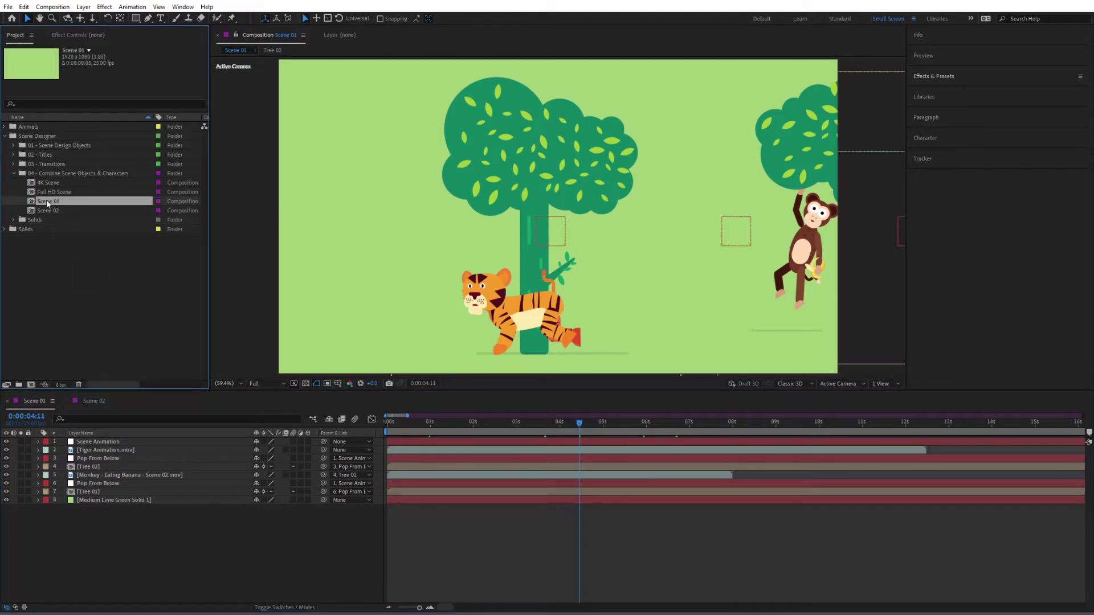
pyautogui.moveTo(45, 208); pyautogui.dragTo(32, 388)
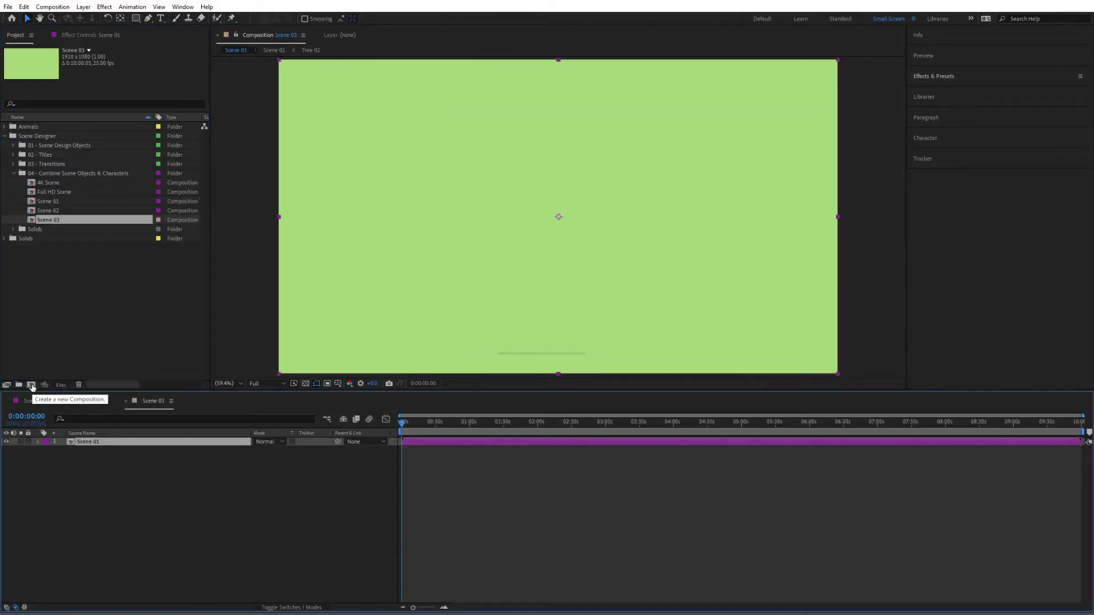
# Step: Split the Scene 01 layer near the 12-second mark and delete the later piece
pyautogui.click(444, 607)
pyautogui.moveTo(403, 425); pyautogui.dragTo(460, 429)
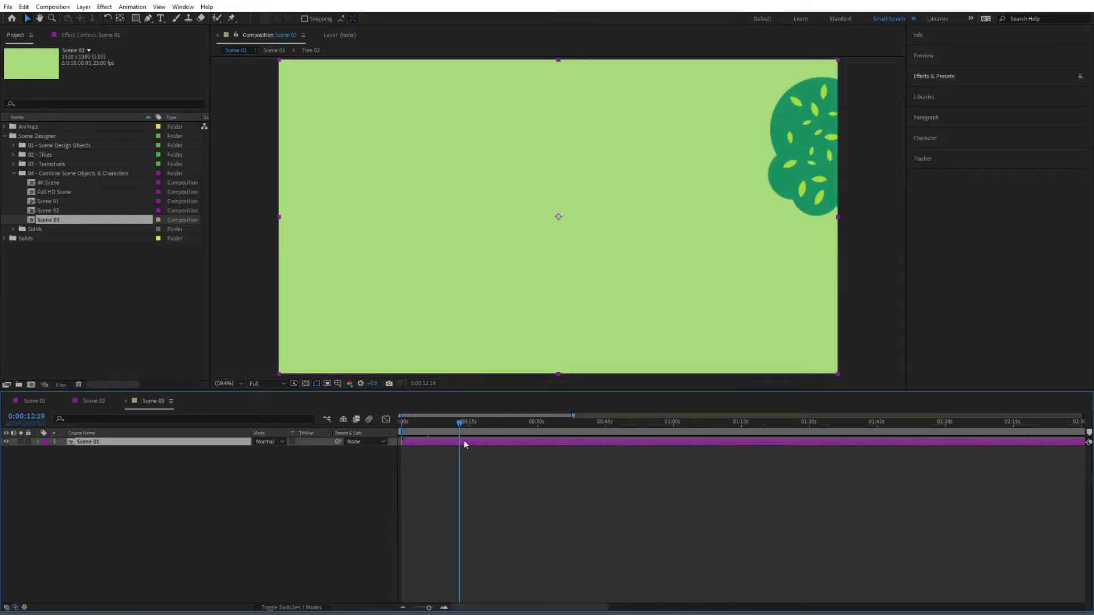
pyautogui.click(24, 7)
pyautogui.click(76, 146)
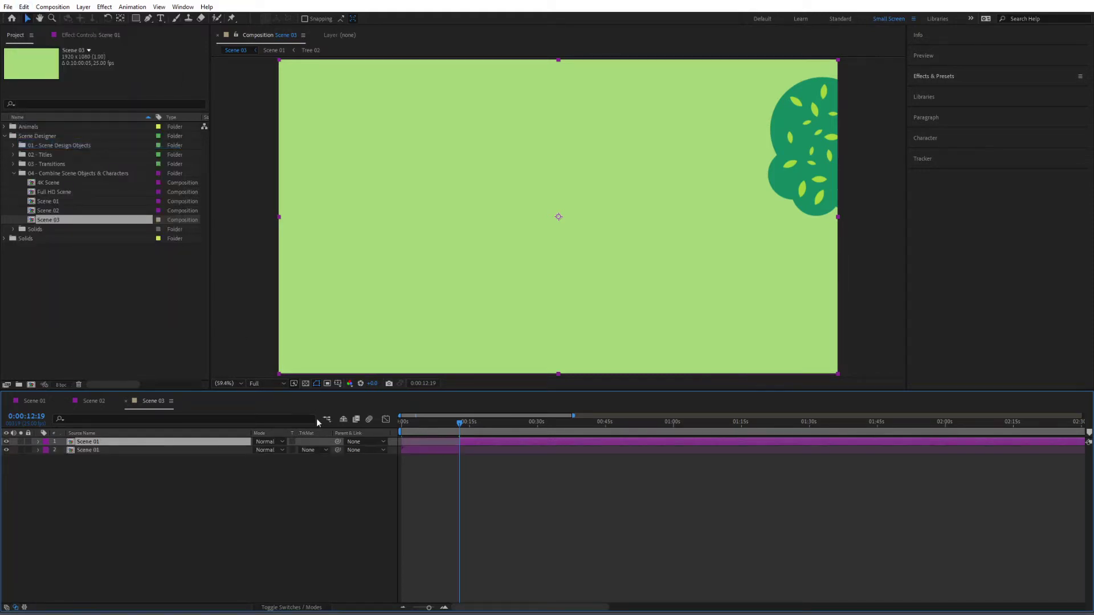
pyautogui.press('Delete')
pyautogui.moveTo(459, 424); pyautogui.dragTo(423, 424)
# Step: Place Scene 02 above the trimmed Scene 01 layer in Scene 03 and check the join
pyautogui.moveTo(54, 212); pyautogui.dragTo(427, 430)
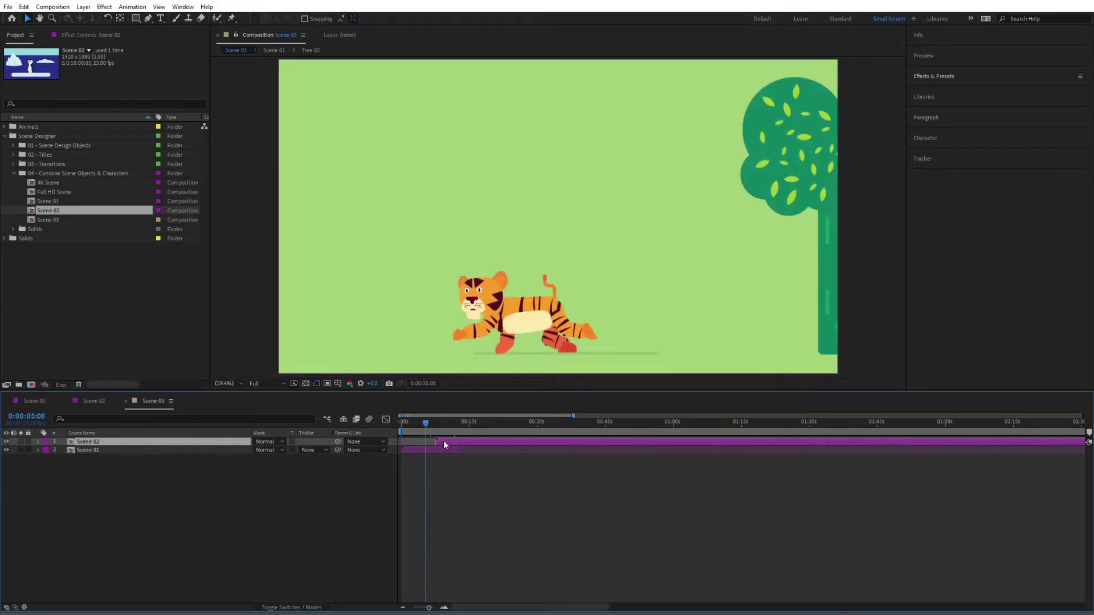
pyautogui.moveTo(426, 425); pyautogui.dragTo(423, 422)
# Step: Expand the 03 - Transitions folder and preview the Transition 02 wavy wipe
pyautogui.click(14, 173)
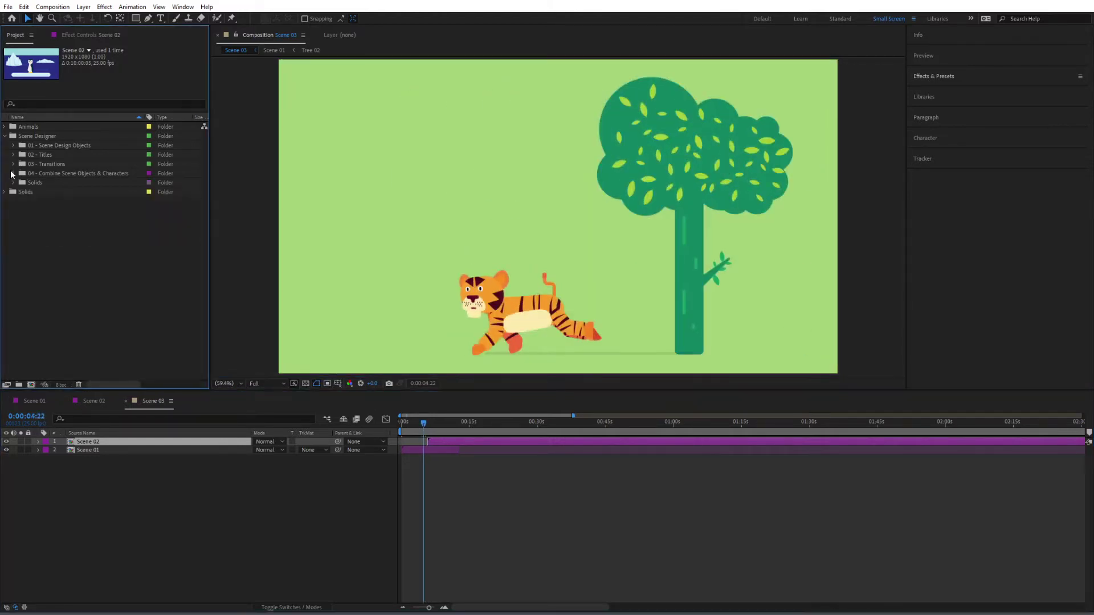
pyautogui.click(13, 165)
pyautogui.click(41, 181)
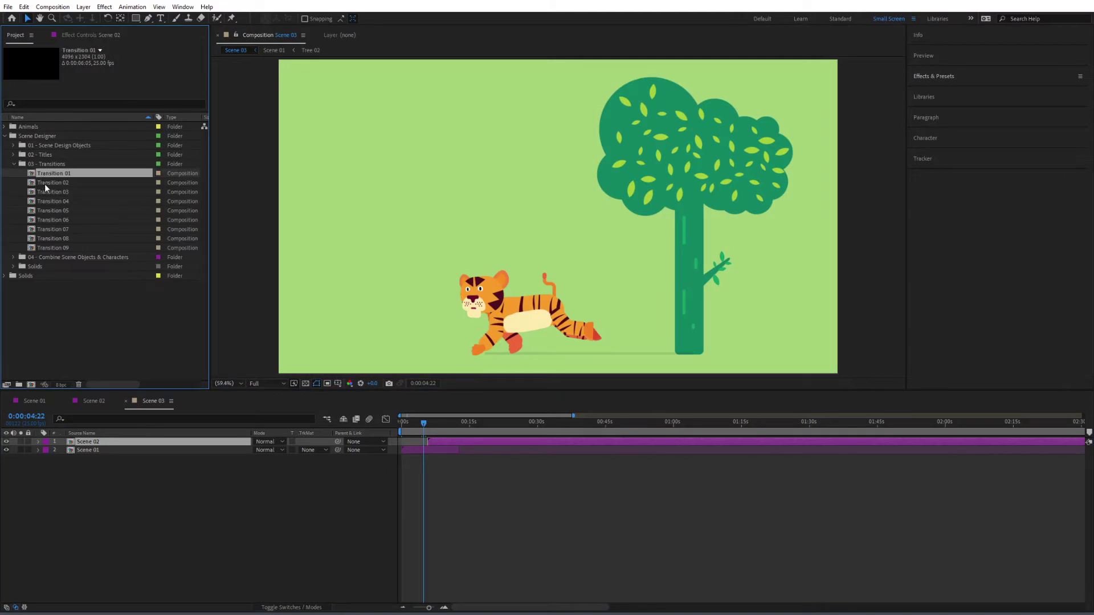
pyautogui.doubleClick(63, 184)
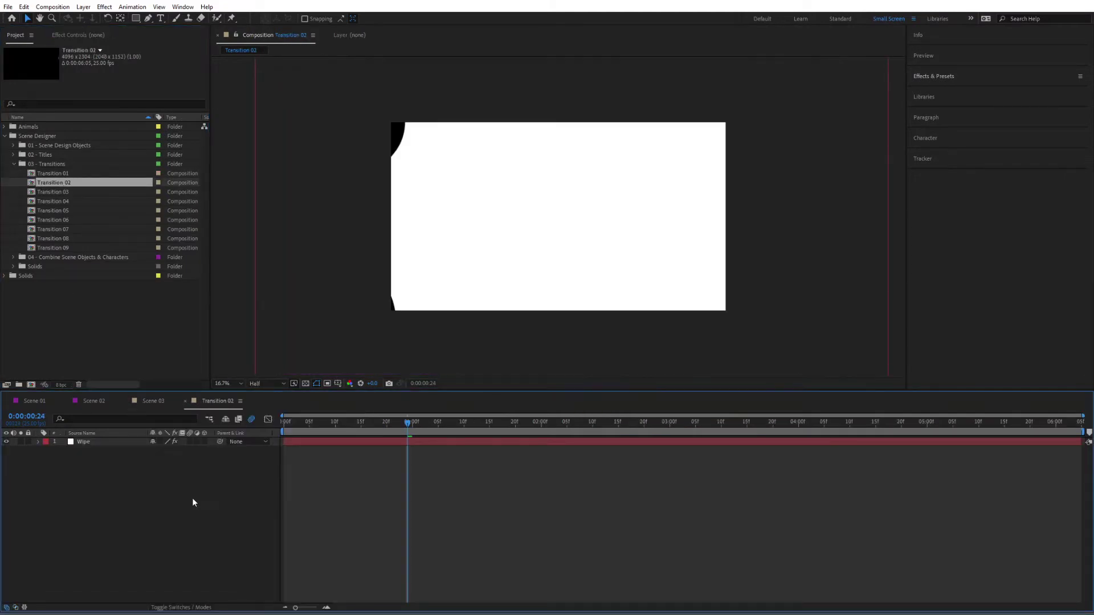
pyautogui.press('space')
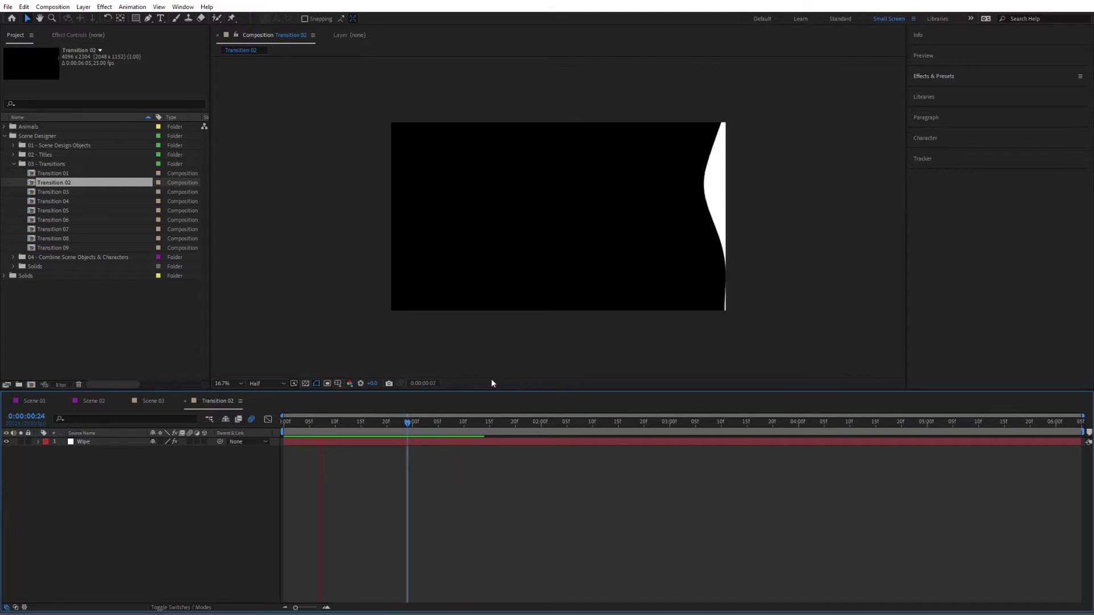
pyautogui.press('space')
# Step: Open and preview the Transition 01 vertical stripe wipe
pyautogui.doubleClick(52, 174)
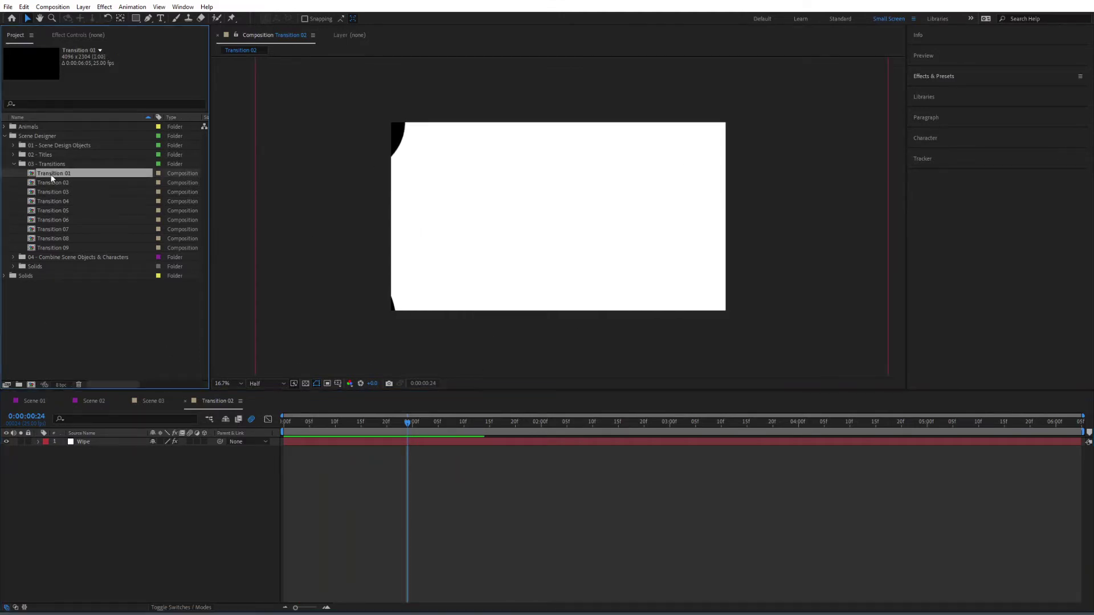
pyautogui.press('space')
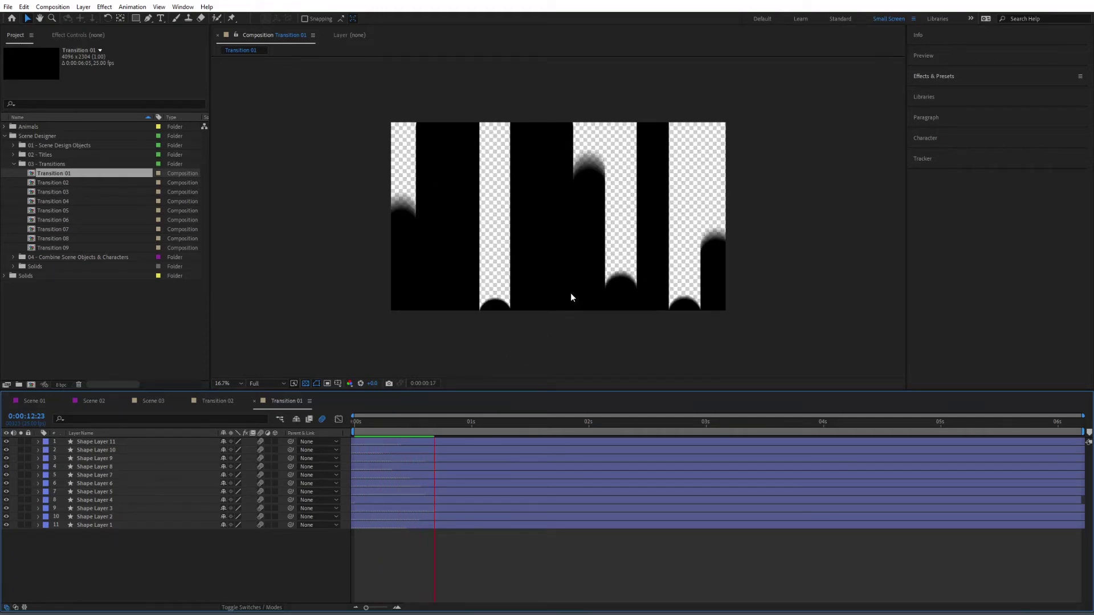
pyautogui.press('space')
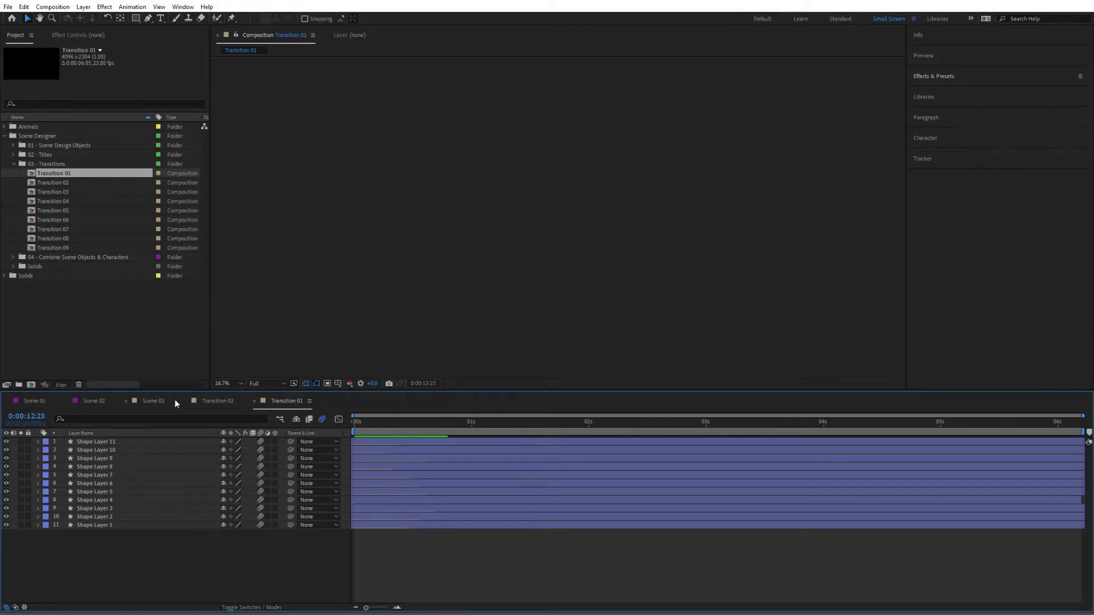
# Step: Put Transition 02 as layer 1 in Scene 03, starting exactly where Scene 02 begins
pyautogui.click(156, 402)
pyautogui.click(61, 182)
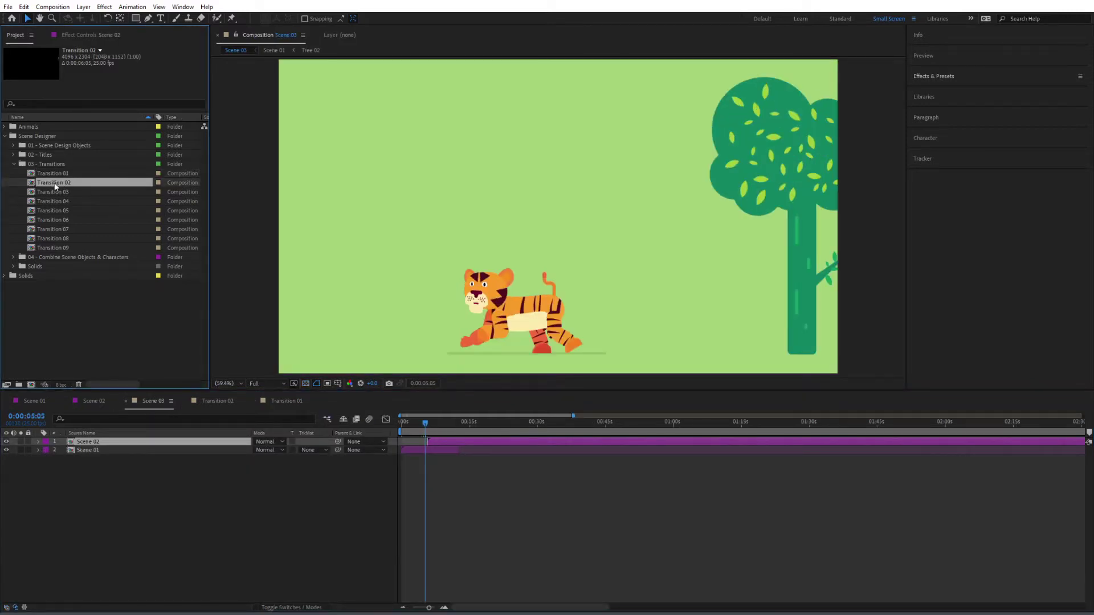
pyautogui.moveTo(55, 184); pyautogui.dragTo(430, 440)
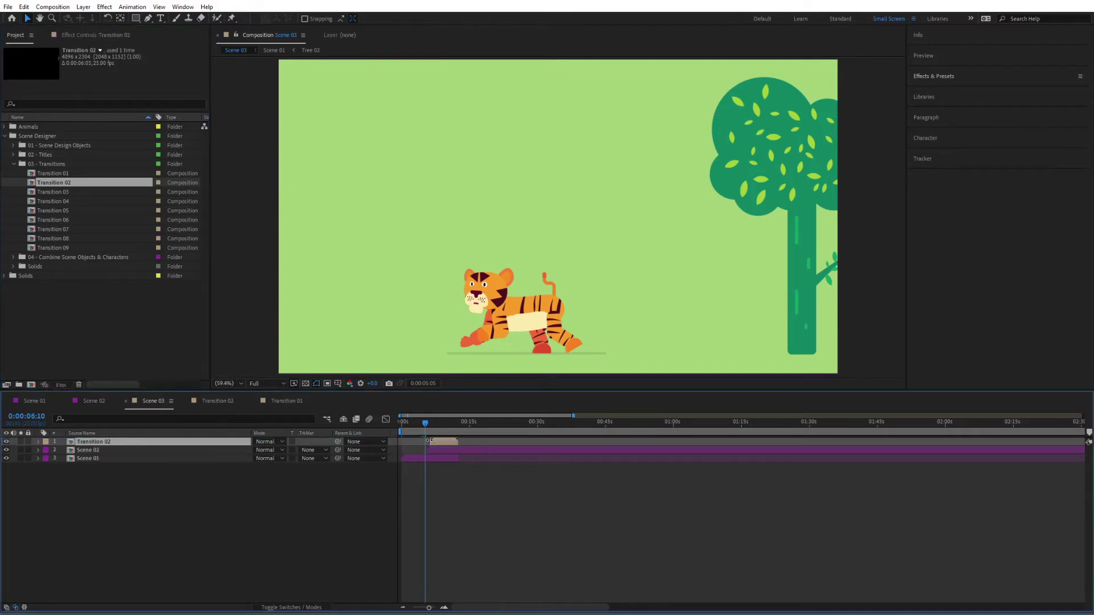
pyautogui.click(444, 608)
pyautogui.click(444, 607)
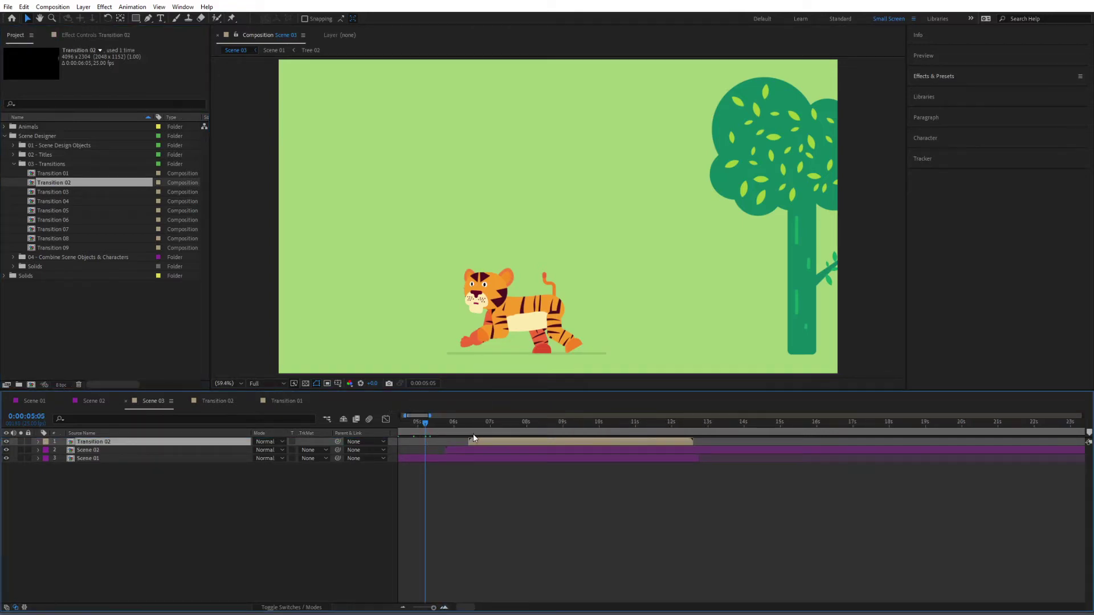
pyautogui.moveTo(470, 443); pyautogui.dragTo(443, 423)
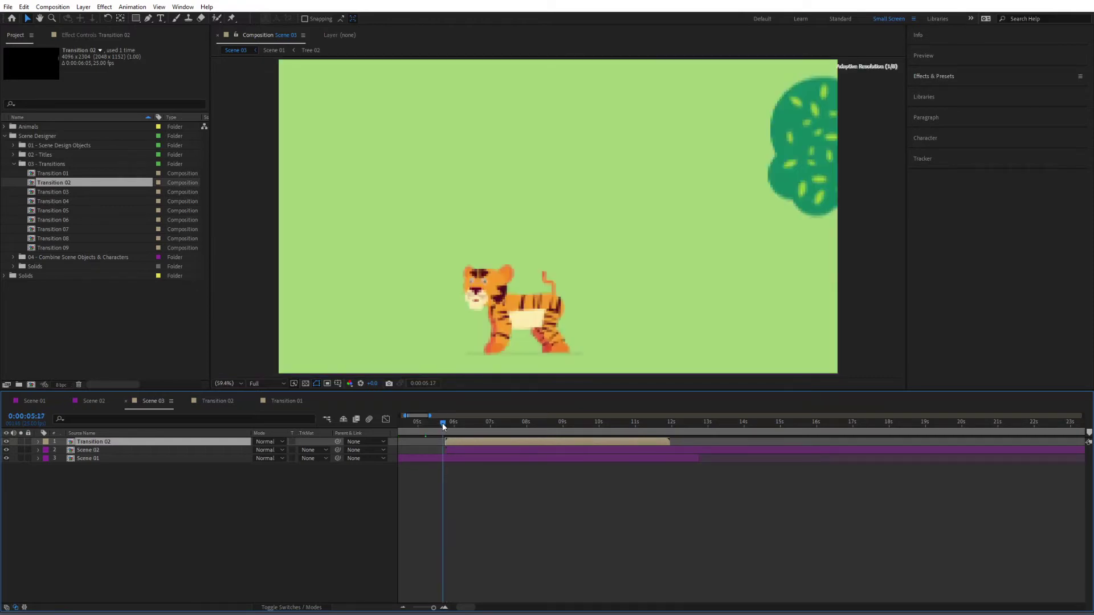
pyautogui.click(444, 607)
pyautogui.click(444, 607)
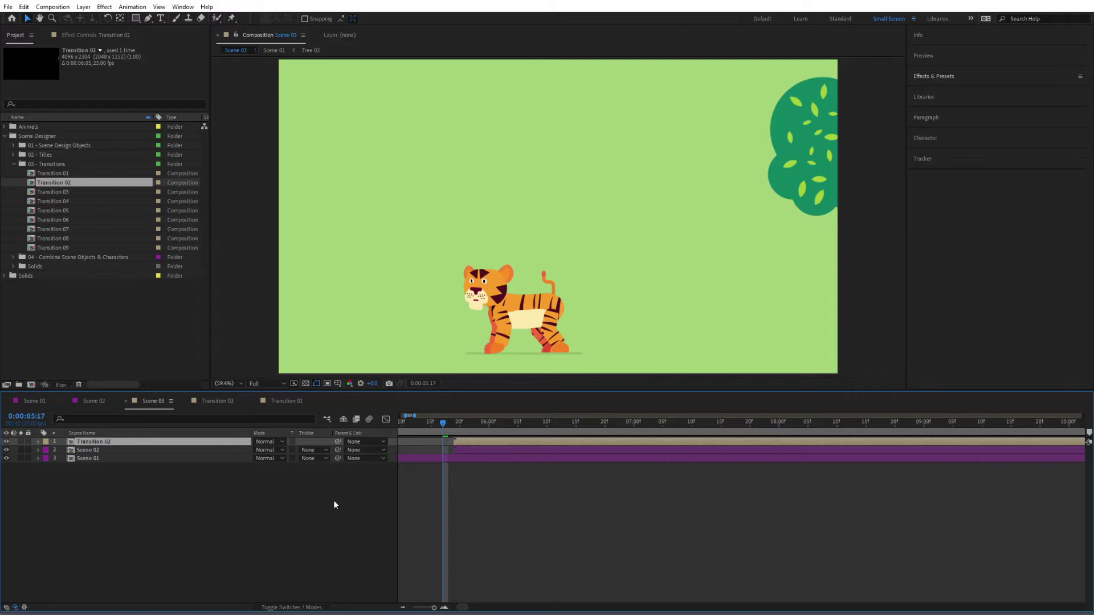
pyautogui.click(467, 452)
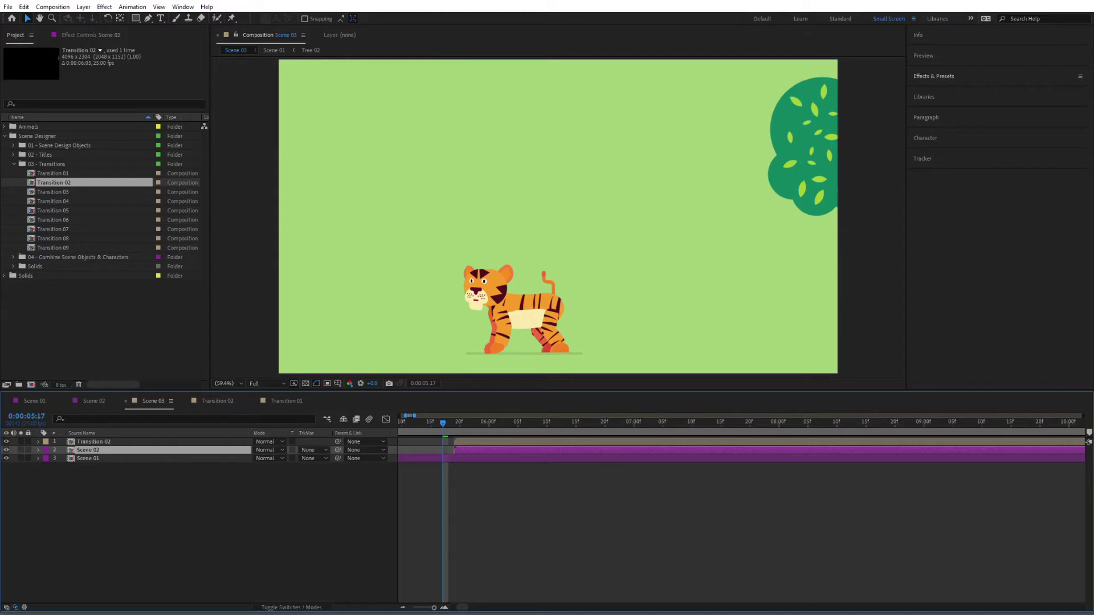
# Step: Set Scene 02's track matte to Alpha Matte 'Transition 02', after briefly trying Alpha Inverted Matte
pyautogui.click(283, 606)
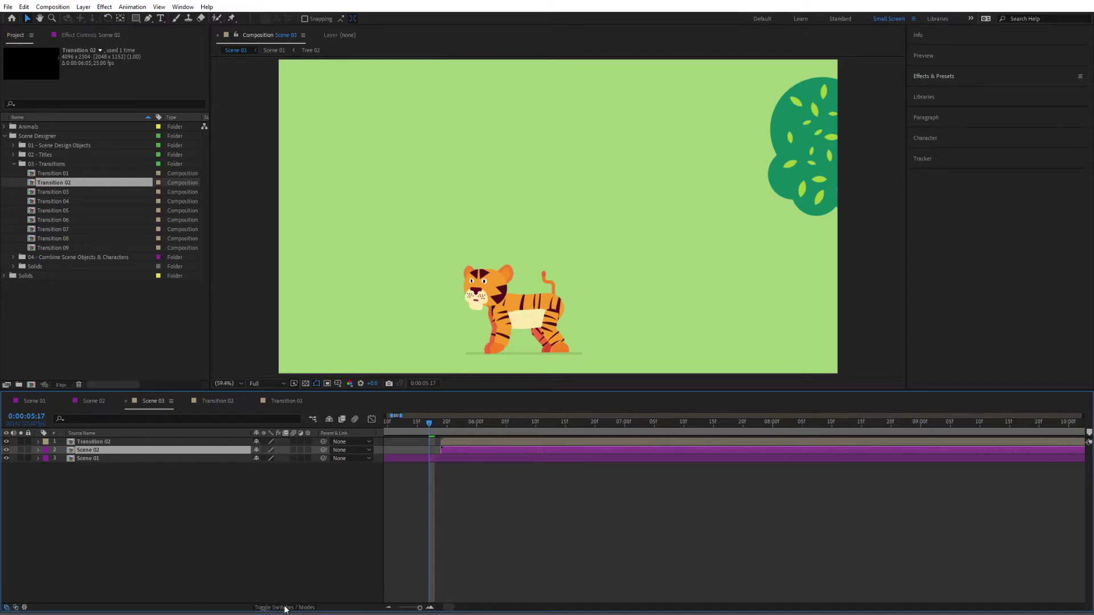
pyautogui.click(284, 607)
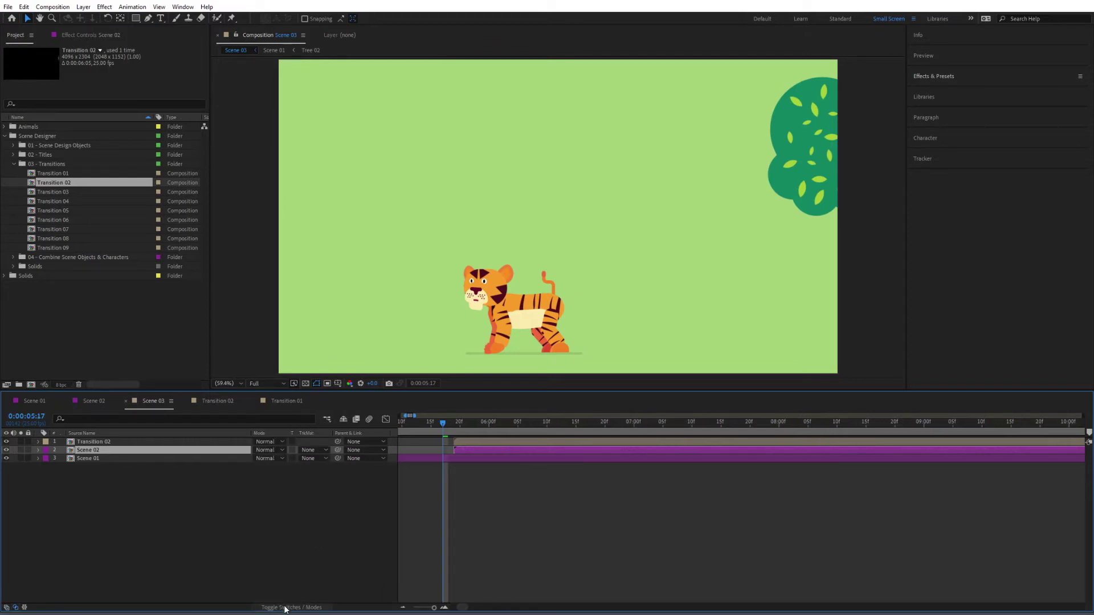
pyautogui.click(310, 451)
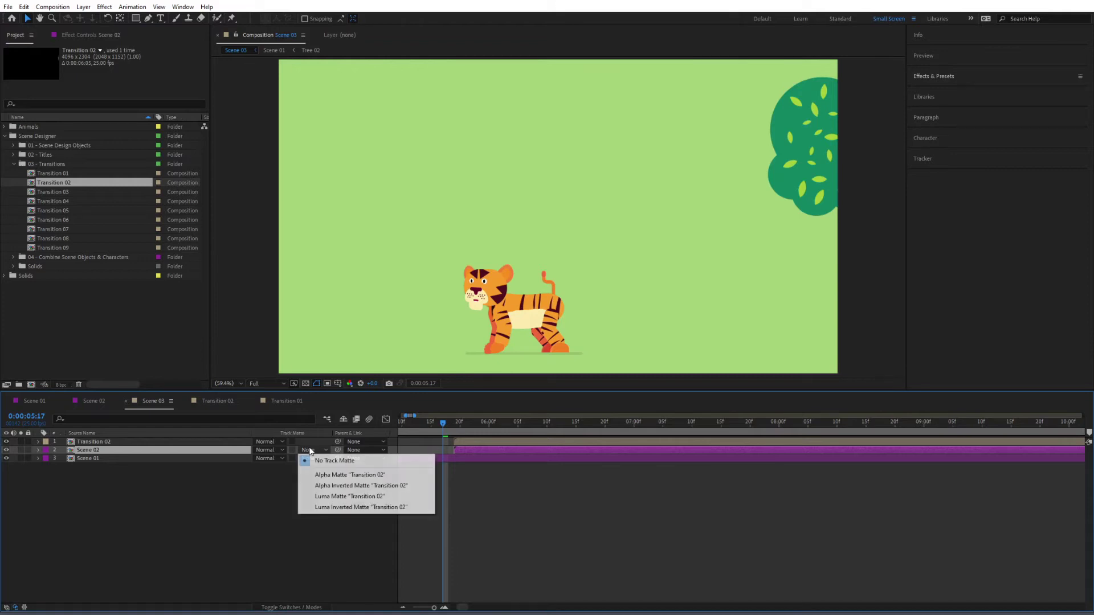
pyautogui.click(335, 477)
pyautogui.moveTo(451, 421); pyautogui.dragTo(495, 433)
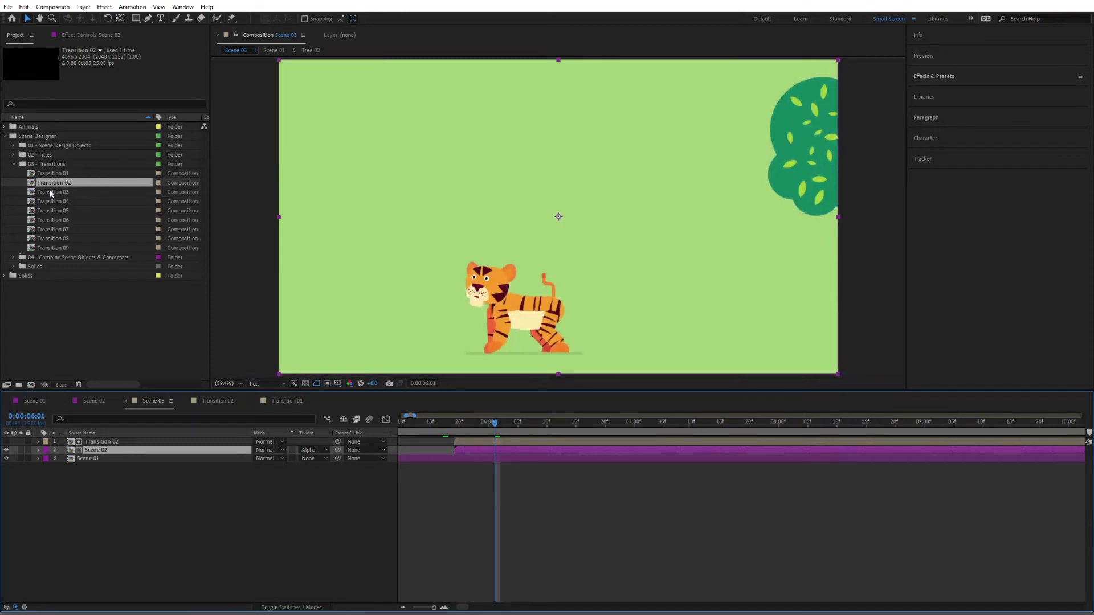
pyautogui.click(316, 452)
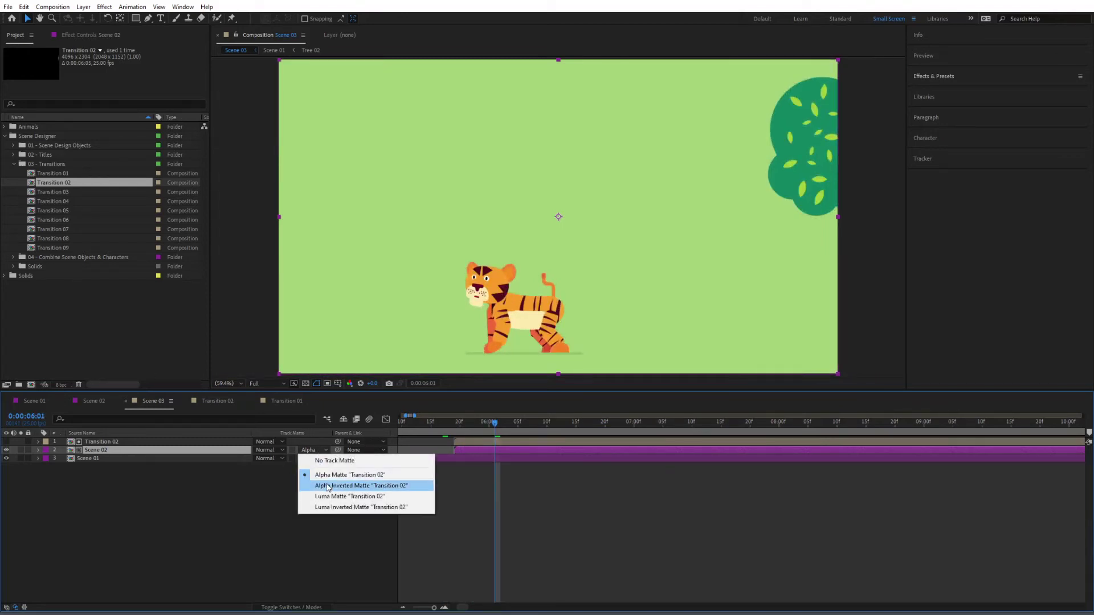
pyautogui.click(327, 487)
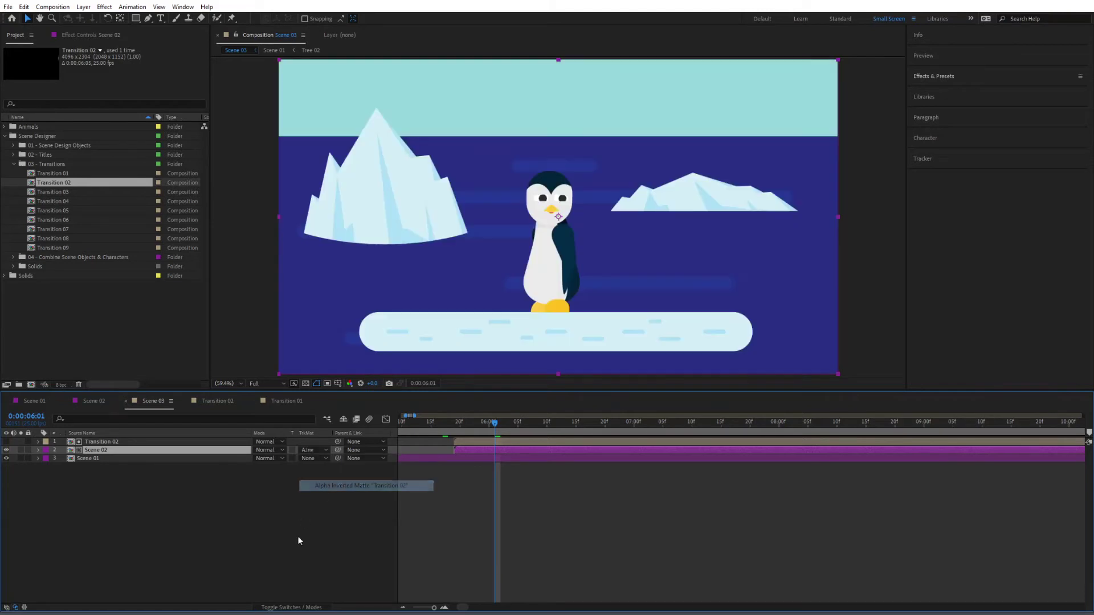
pyautogui.click(307, 450)
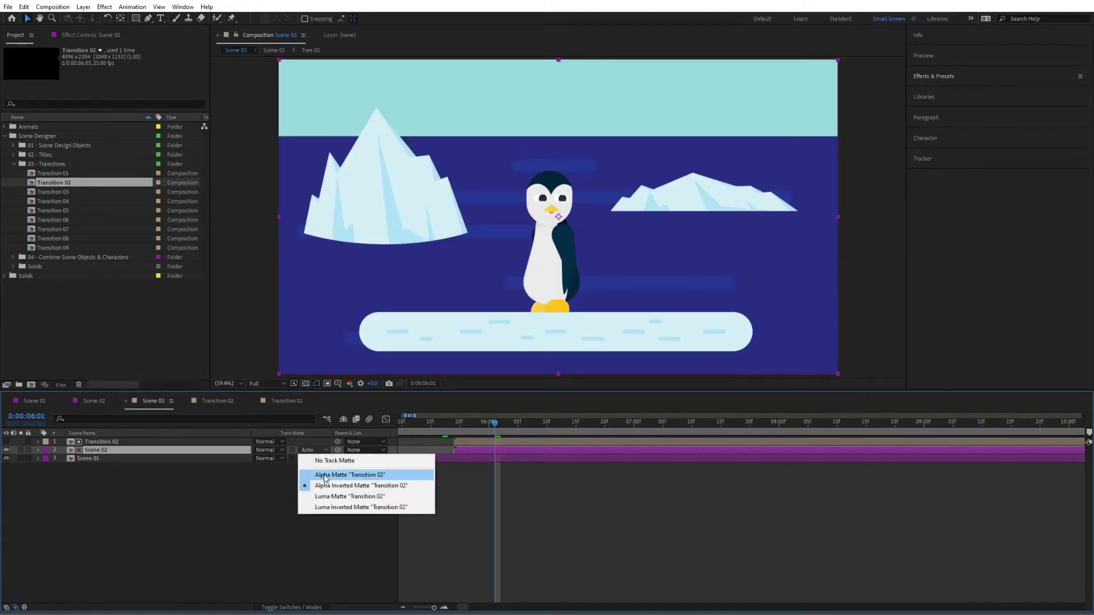
pyautogui.click(326, 477)
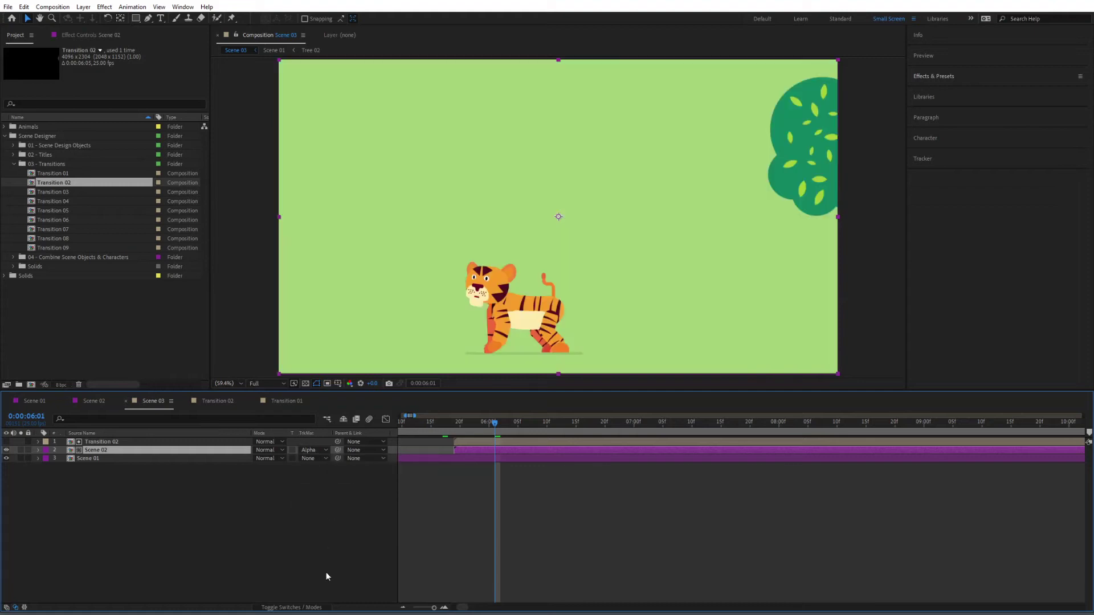
pyautogui.click(317, 529)
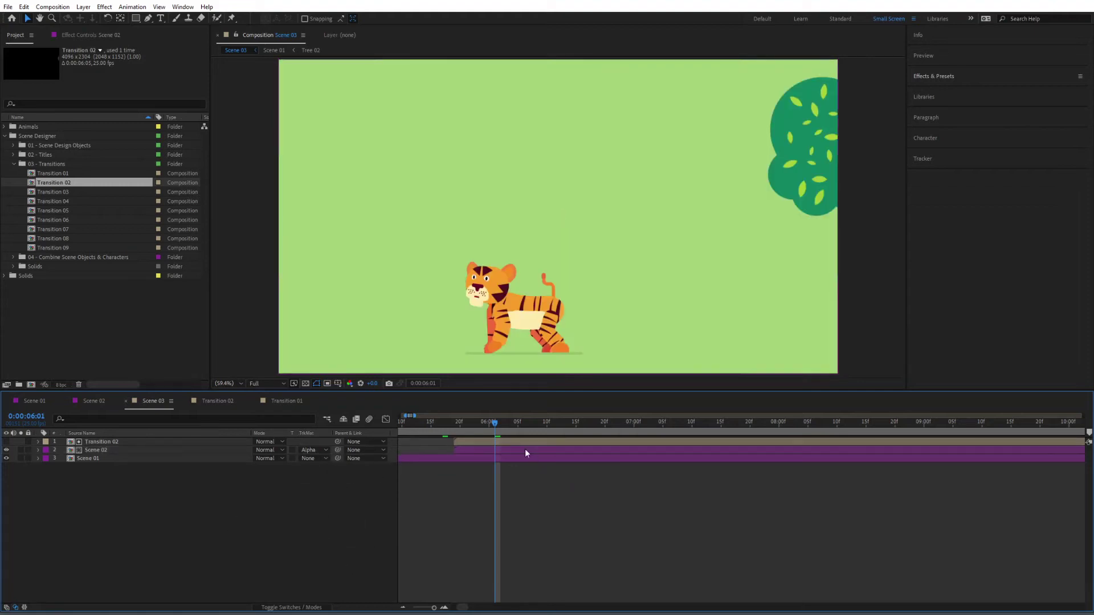
pyautogui.press('space')
pyautogui.moveTo(572, 436); pyautogui.dragTo(538, 430)
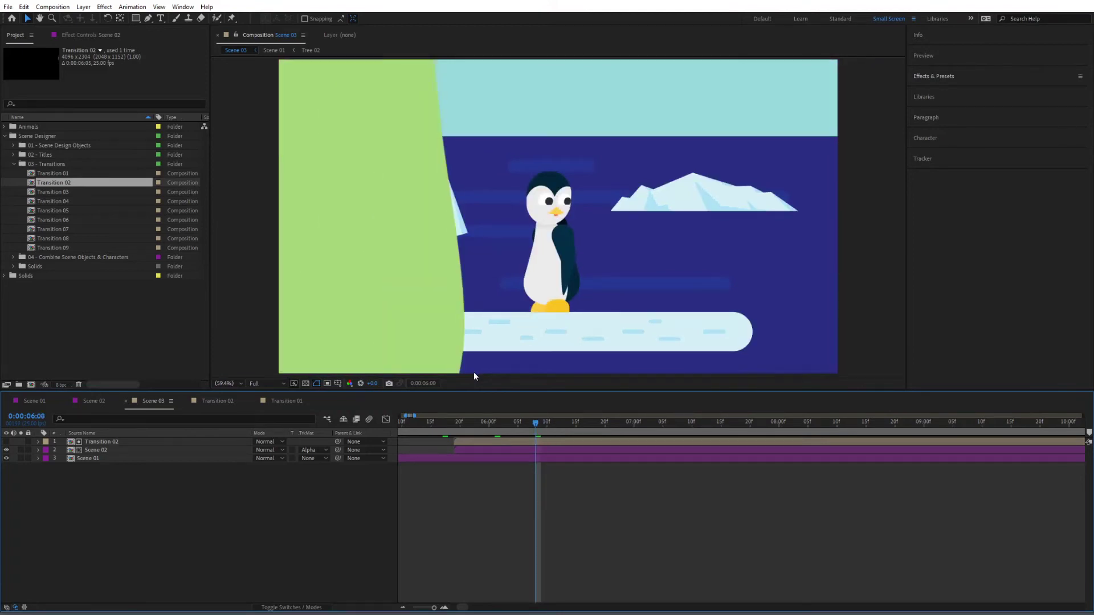
pyautogui.moveTo(434, 608); pyautogui.dragTo(431, 607)
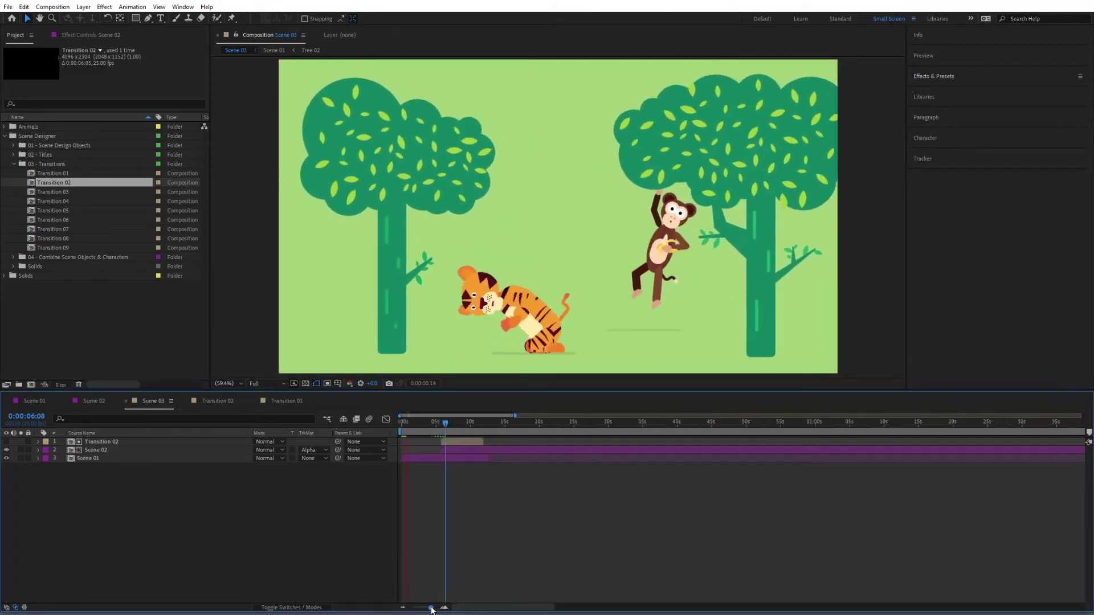
pyautogui.click(412, 426)
pyautogui.moveTo(412, 427); pyautogui.dragTo(431, 428)
pyautogui.press('space')
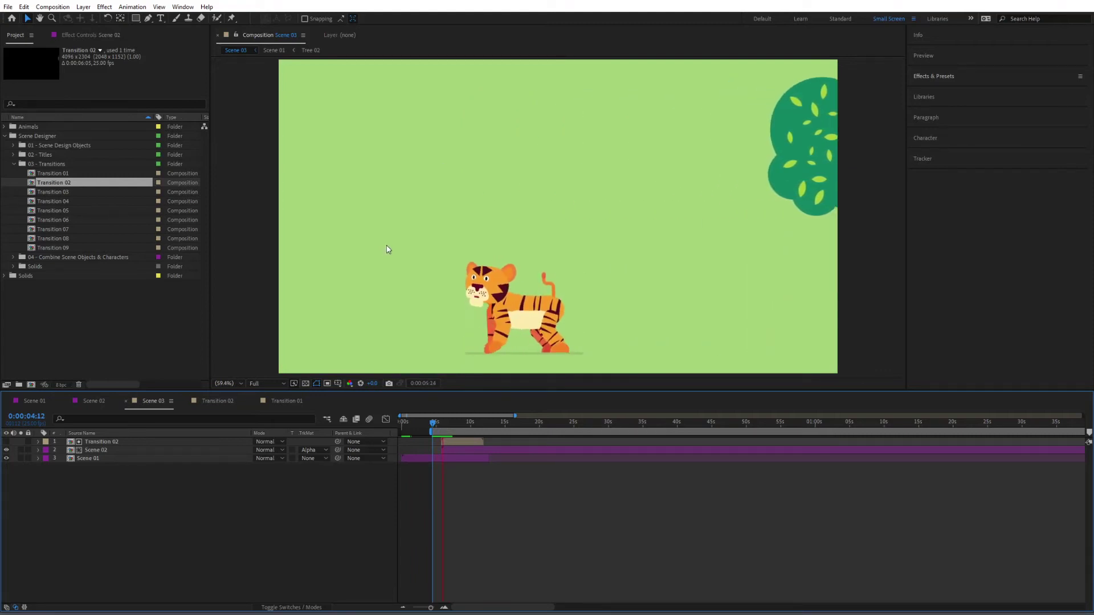
# Step: Split the Scene 02 layer at 0:00:06:19, leaving the new piece on top
pyautogui.click(445, 425)
pyautogui.moveTo(445, 425); pyautogui.dragTo(449, 427)
pyautogui.click(457, 449)
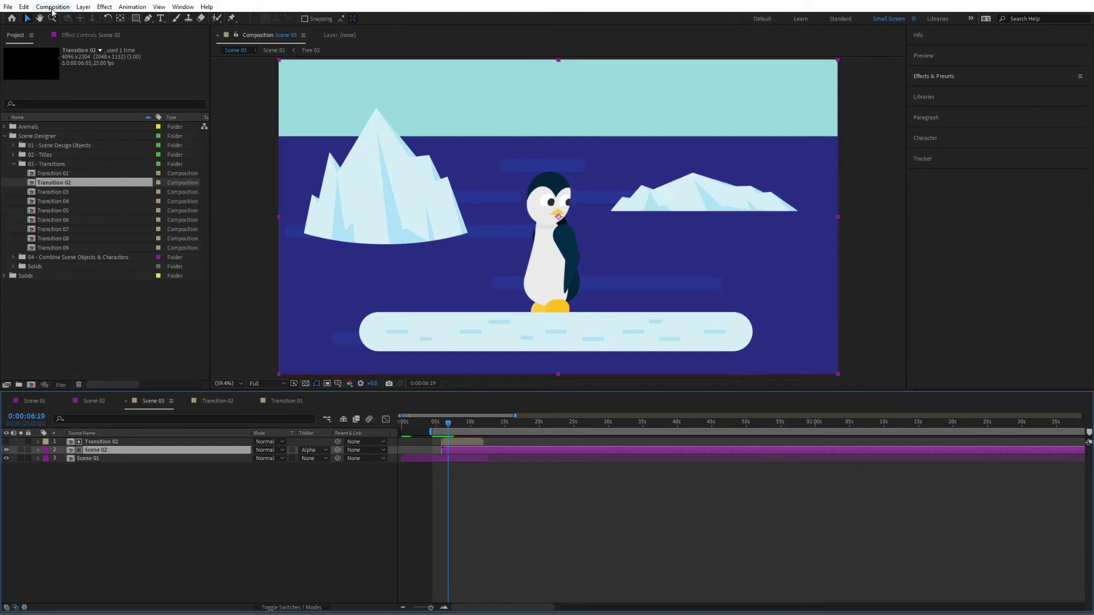
pyautogui.click(24, 7)
pyautogui.click(57, 146)
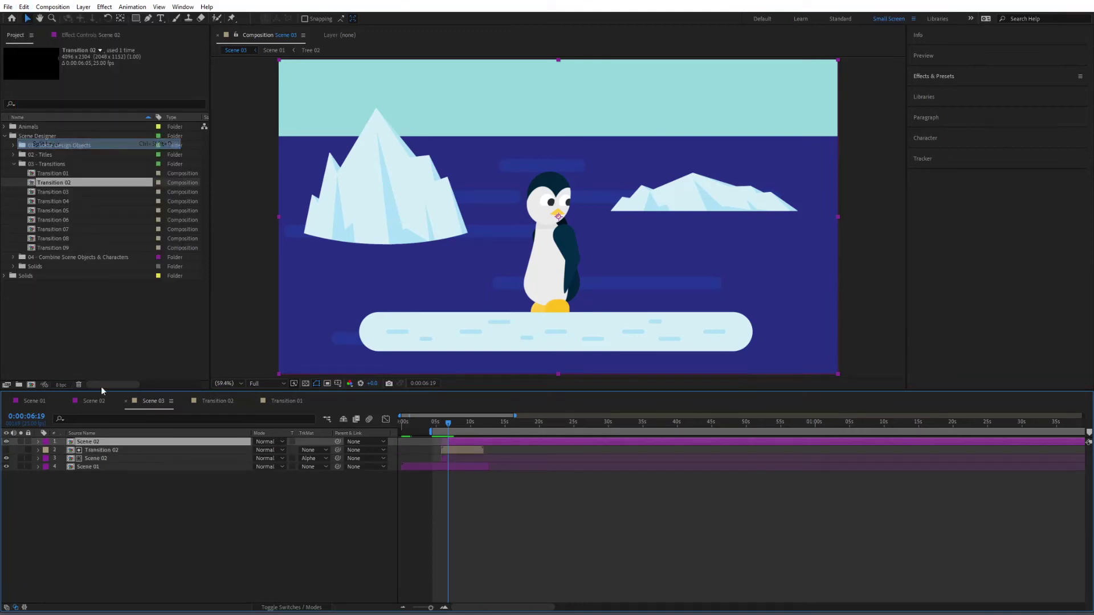
pyautogui.click(281, 542)
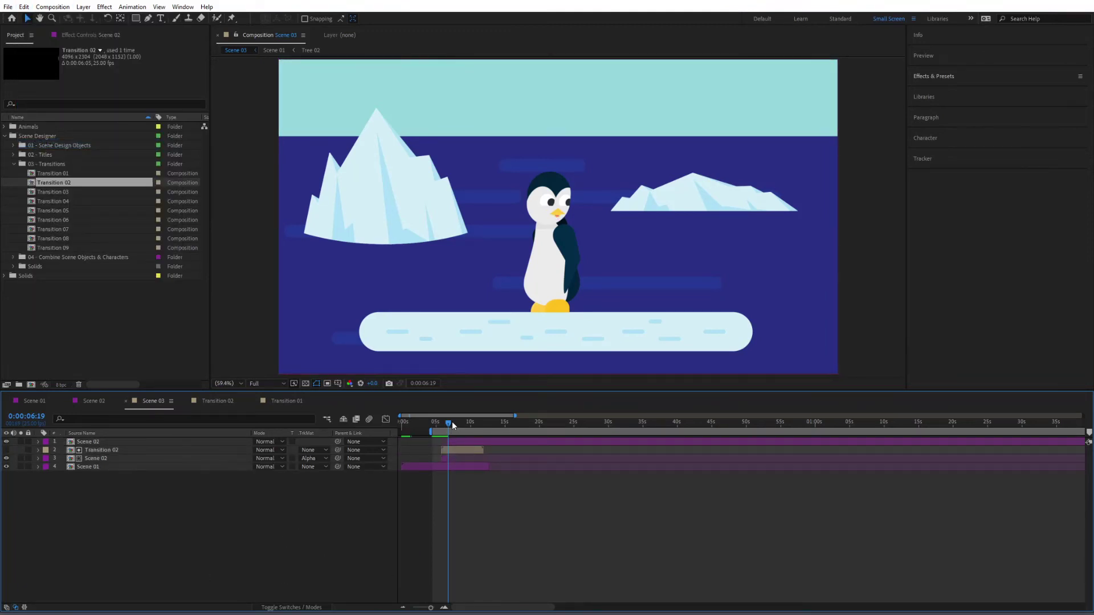
pyautogui.moveTo(453, 425)
pyautogui.mouseDown()
pyautogui.moveTo(493, 426)
pyautogui.moveTo(465, 426)
pyautogui.mouseUp()
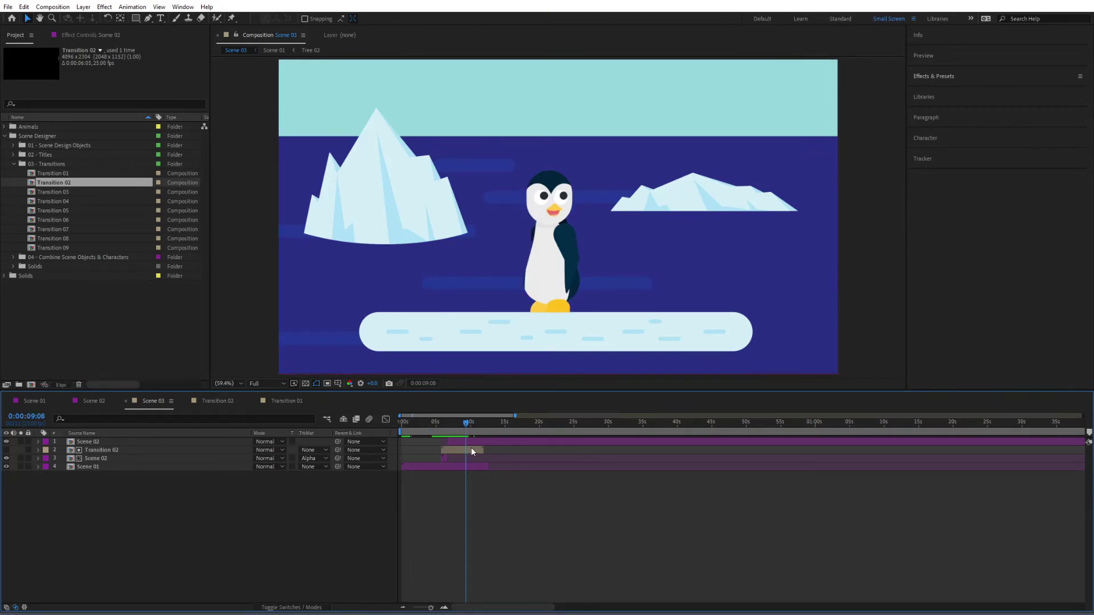
# Step: Set the Scene 03 work area end to 0:00:09:08
pyautogui.press('n')
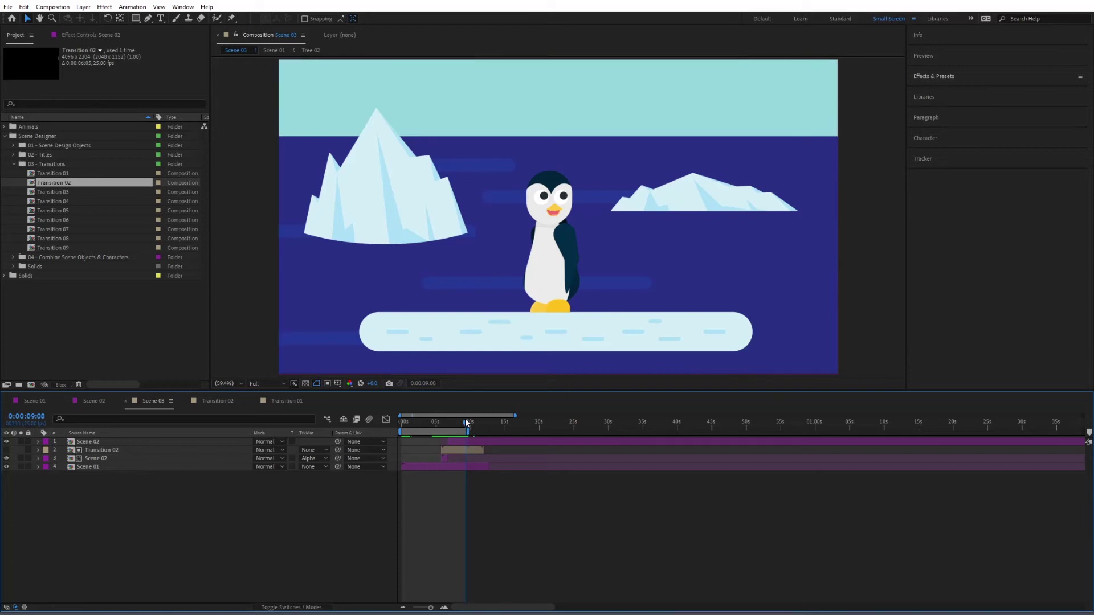
pyautogui.moveTo(466, 423)
pyautogui.mouseDown()
pyautogui.moveTo(404, 430)
pyautogui.moveTo(459, 439)
pyautogui.mouseUp()
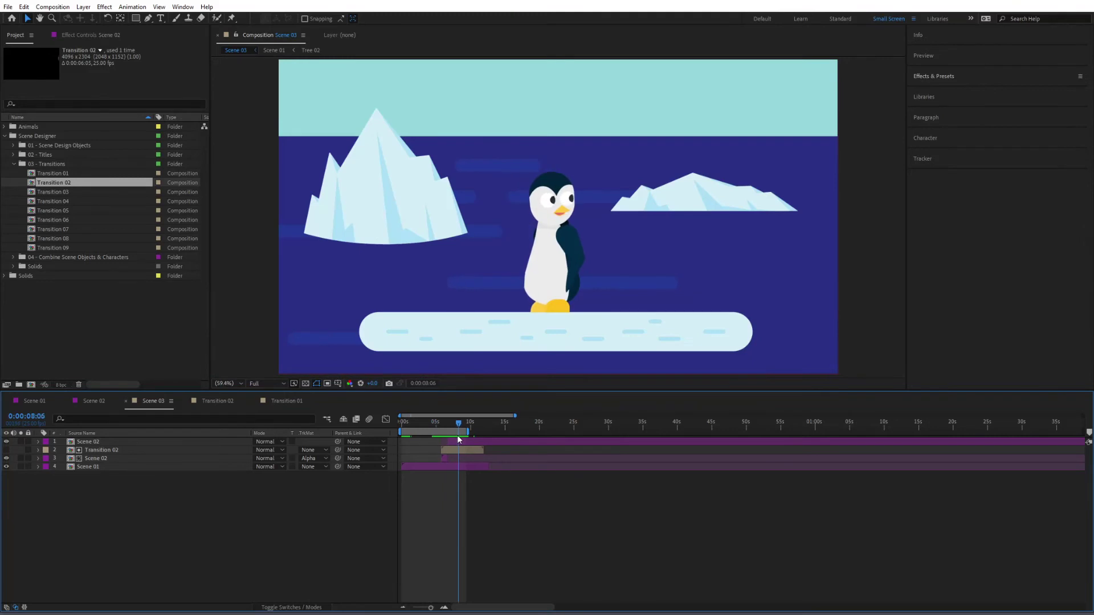
# Step: Send Scene 03 to the Adobe Media Encoder queue from the Composition menu
pyautogui.click(63, 7)
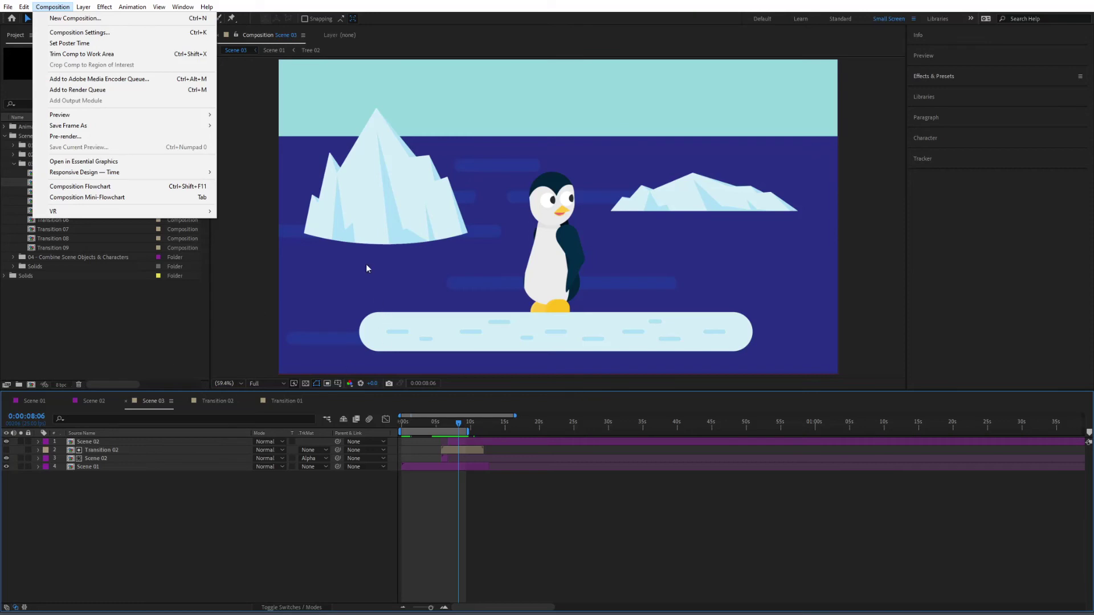
pyautogui.click(108, 83)
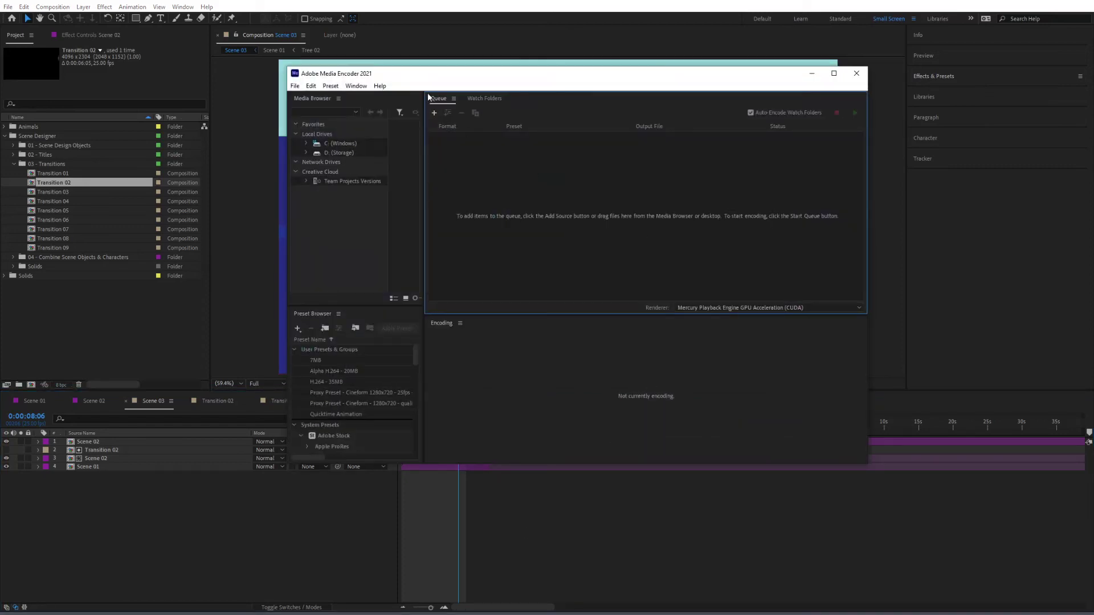
# Step: Confirm the MP4 output file location and open the Match Source - High bitrate export settings
pyautogui.click(724, 147)
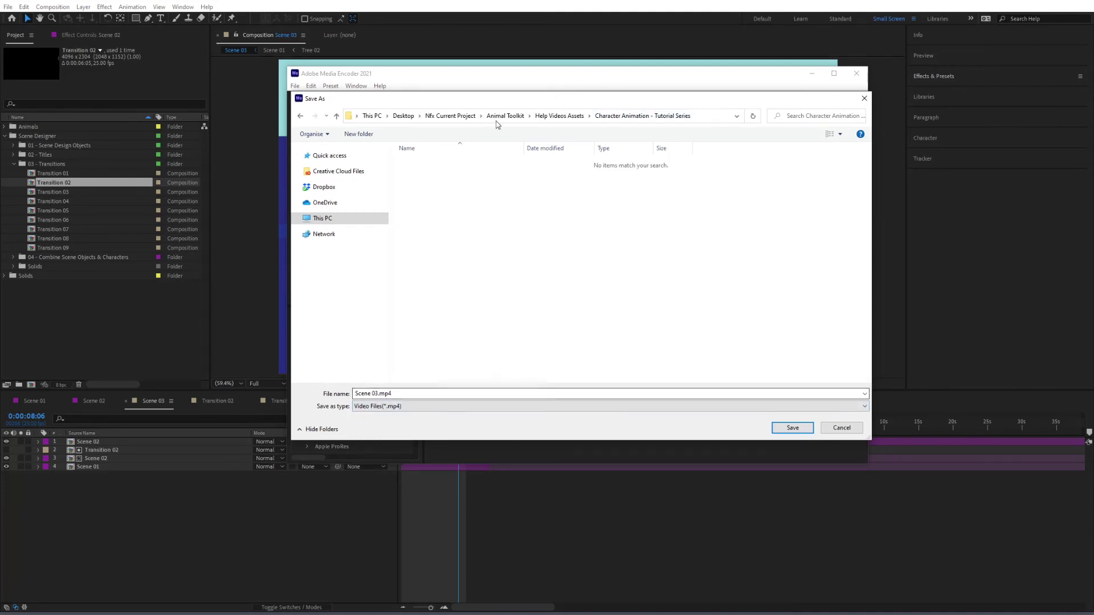
pyautogui.click(427, 393)
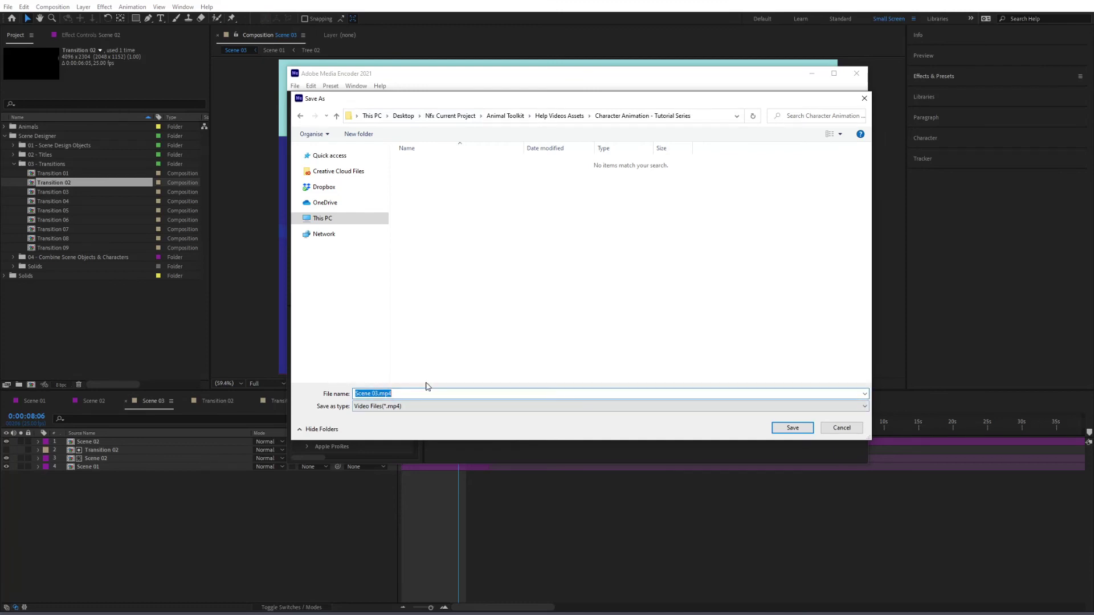
pyautogui.press('Return')
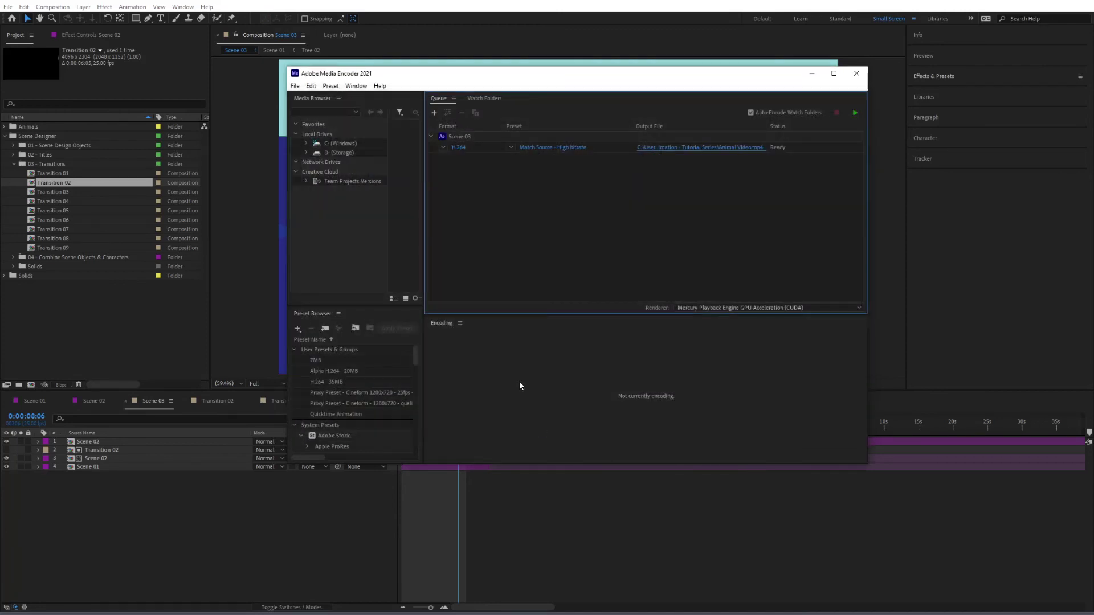
pyautogui.click(550, 150)
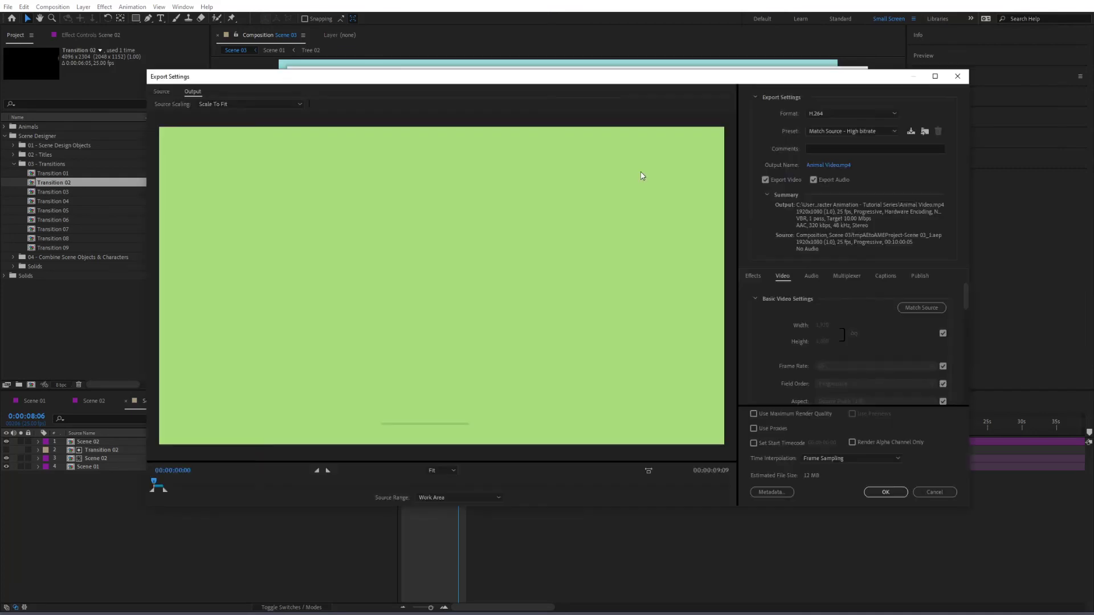
# Step: Keep H.264, enable Use Maximum Render Quality, and set the target bitrate to 35 Mbps
pyautogui.click(834, 112)
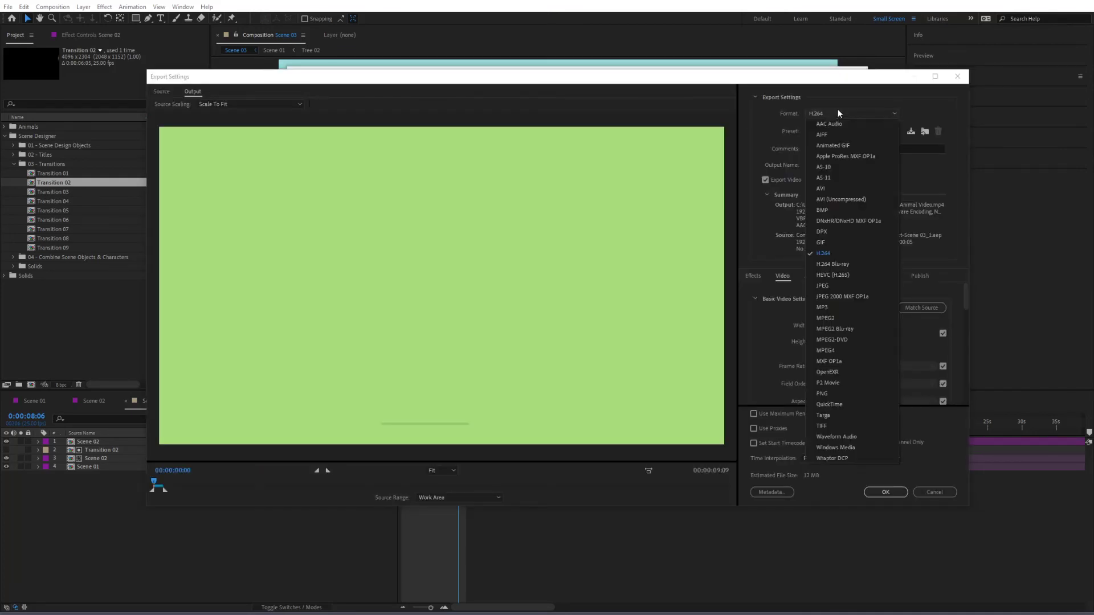
pyautogui.click(829, 254)
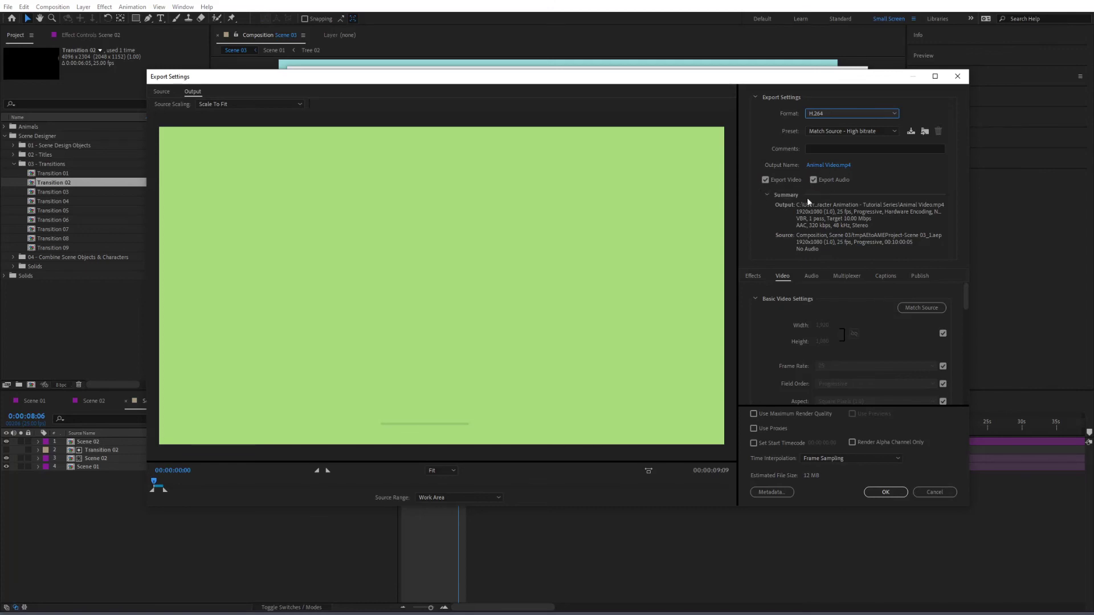
pyautogui.scroll(-8, 845, 325)
pyautogui.scroll(-6, 808, 360)
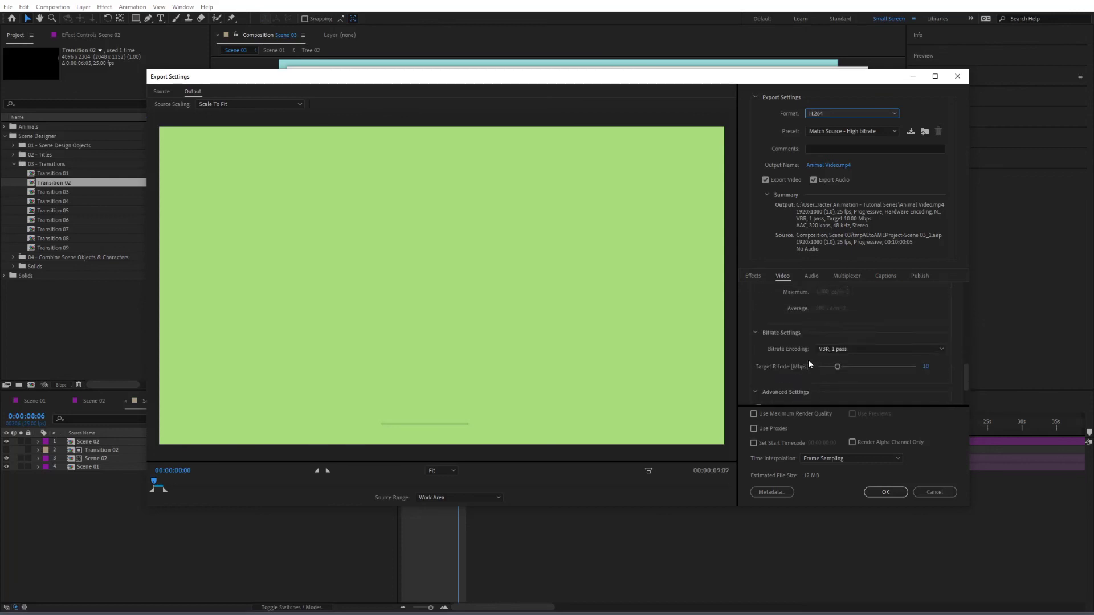
pyautogui.click(784, 414)
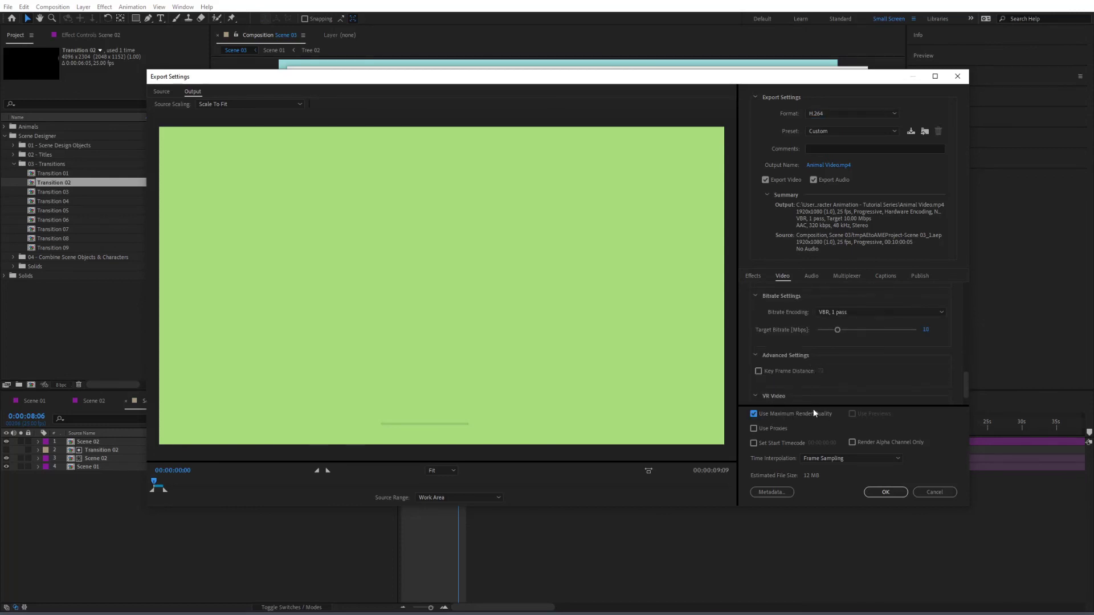
pyautogui.click(926, 330)
pyautogui.write('35')
pyautogui.press('Return')
pyautogui.click(880, 494)
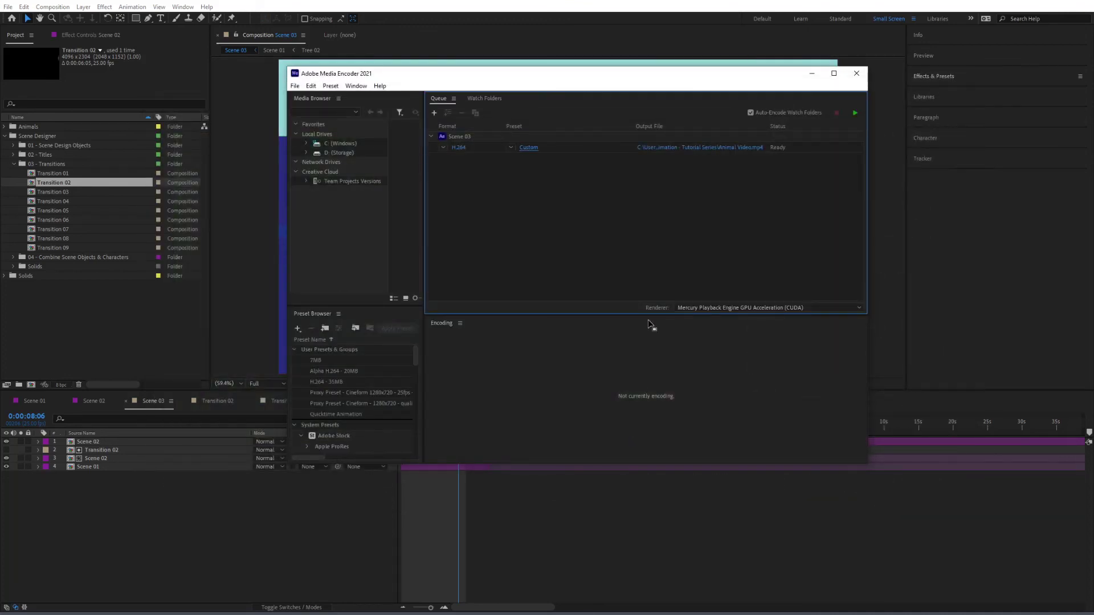
# Step: Start the Media Encoder queue so the Scene 03 job renders to Animal Video.mp4
pyautogui.click(855, 112)
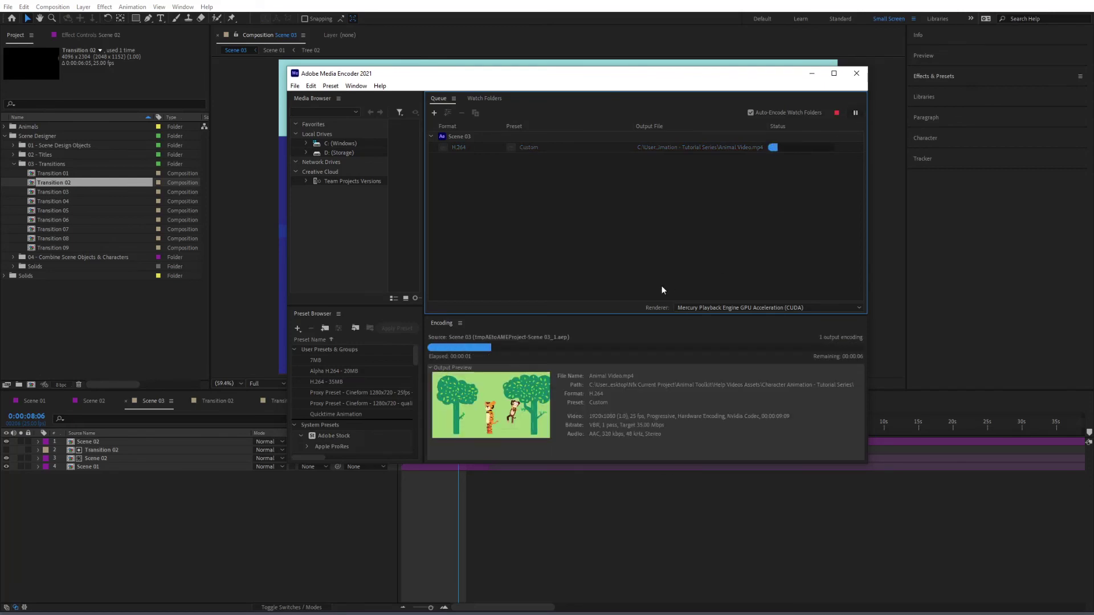